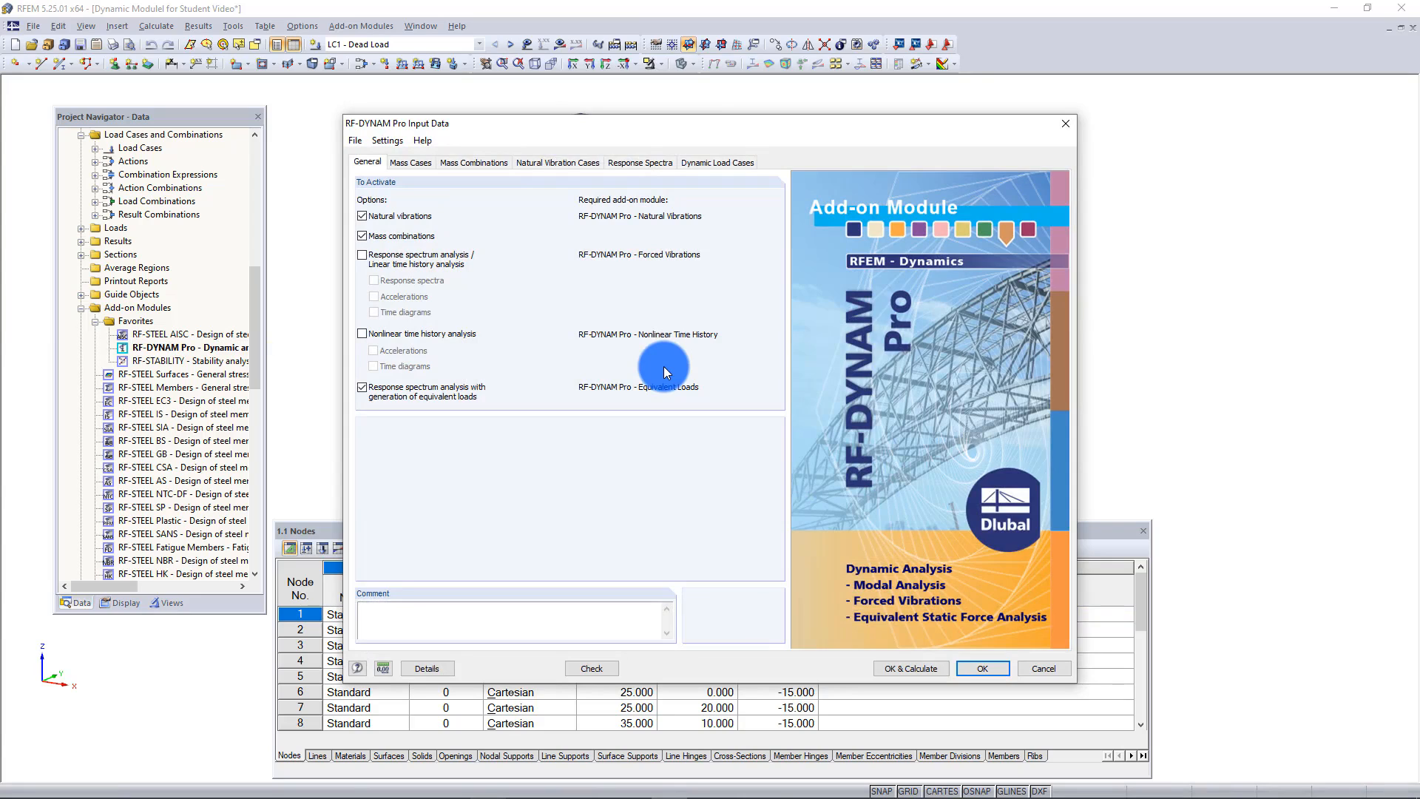
- Review the RS1 response spectrum and the general, equivalent force analysis and damping settings of dynamic load case DLC1
click(645, 165)
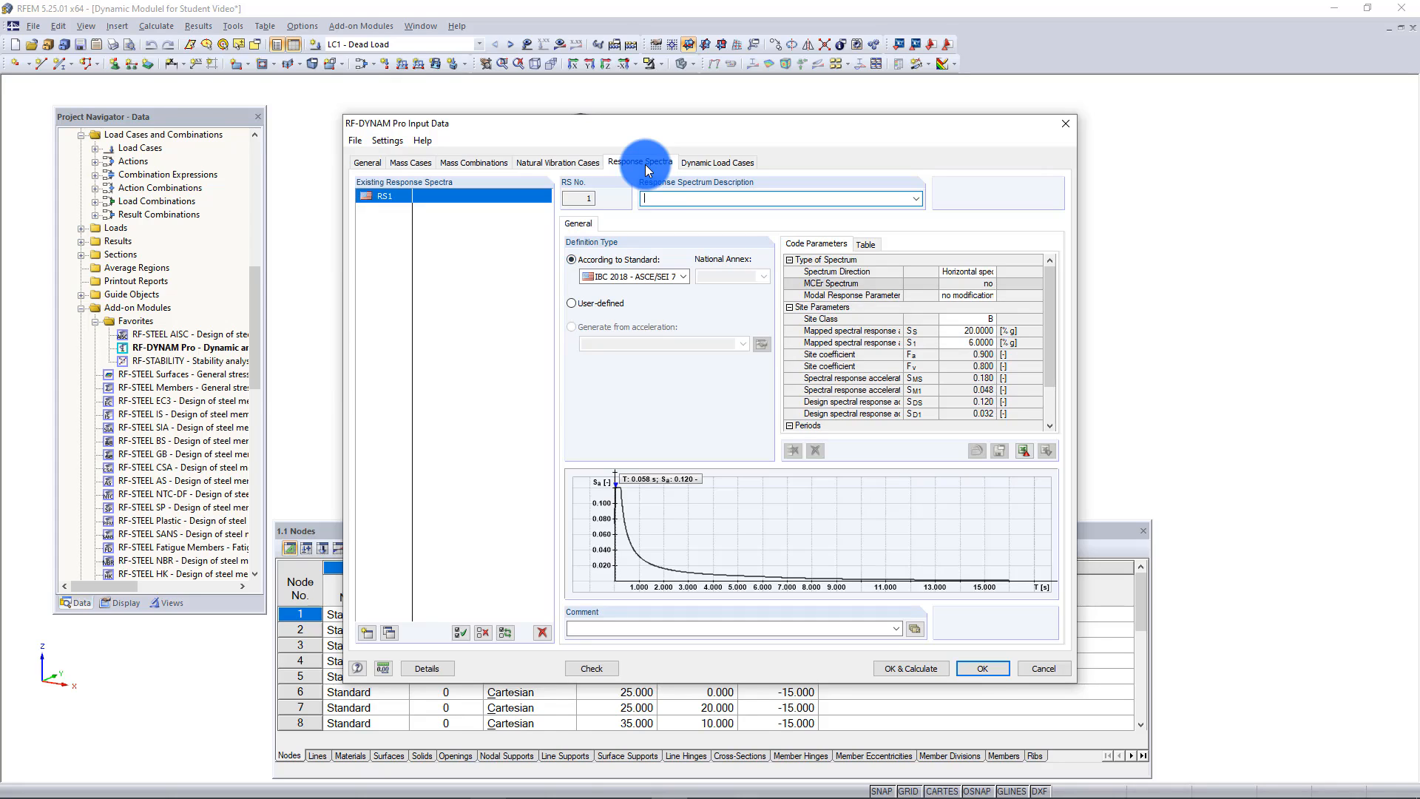
click(654, 203)
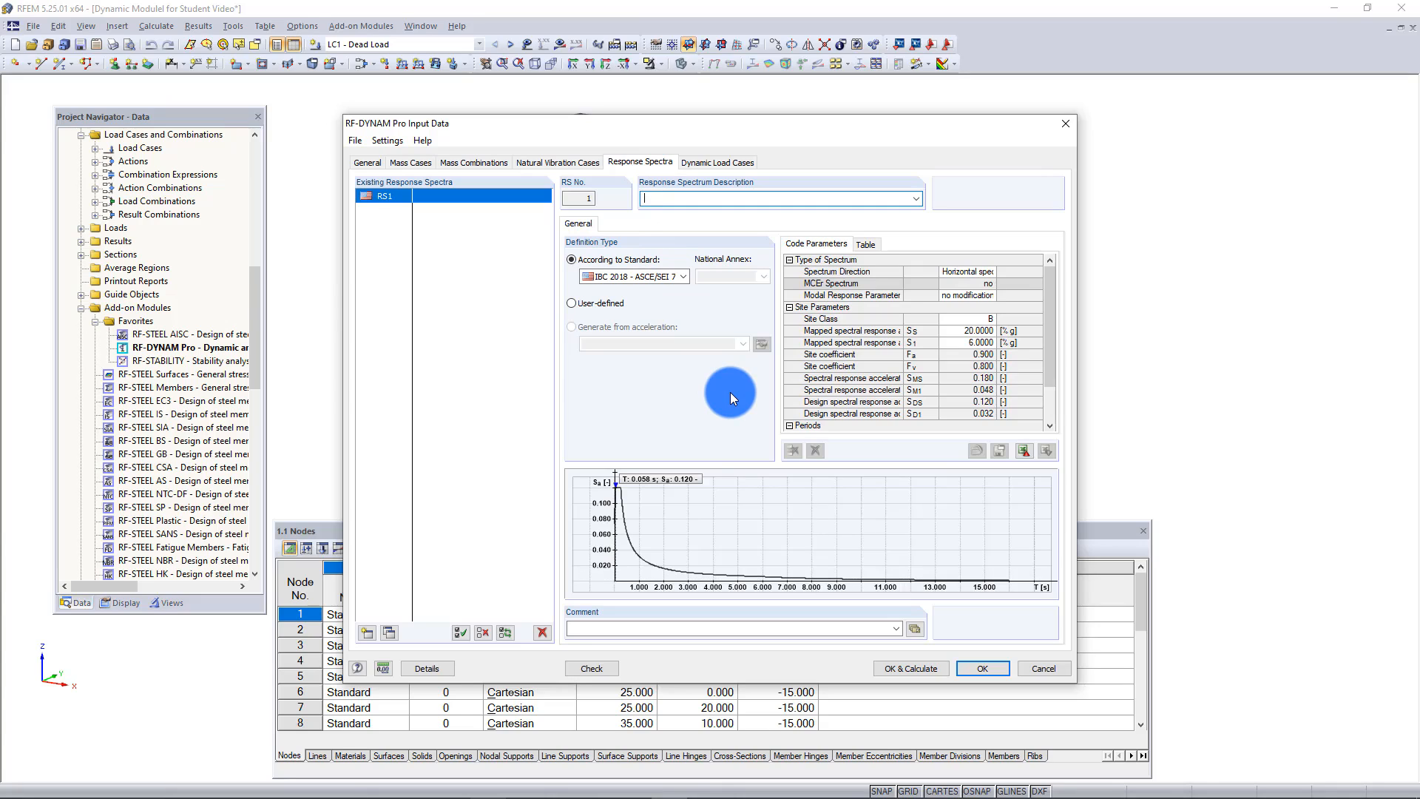
click(704, 165)
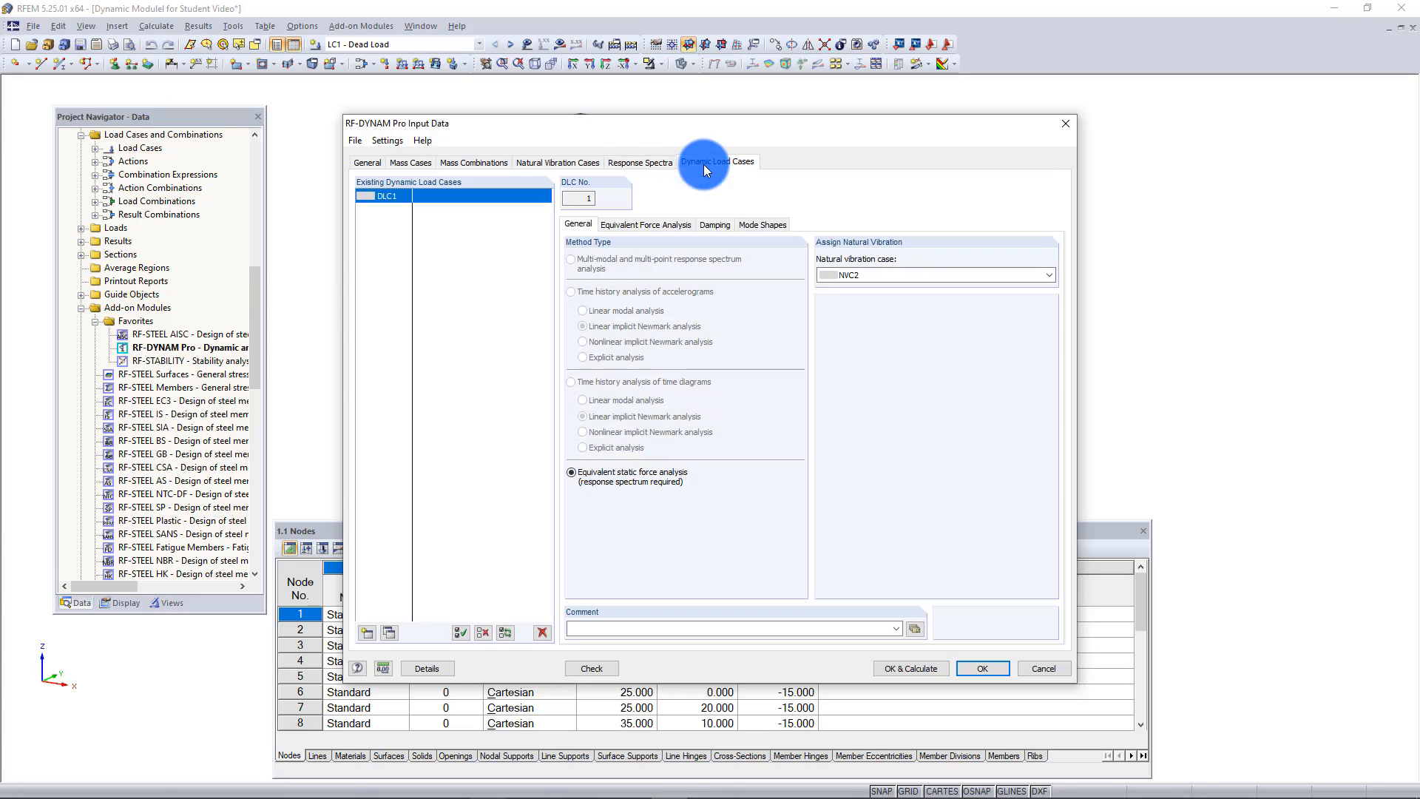
click(666, 224)
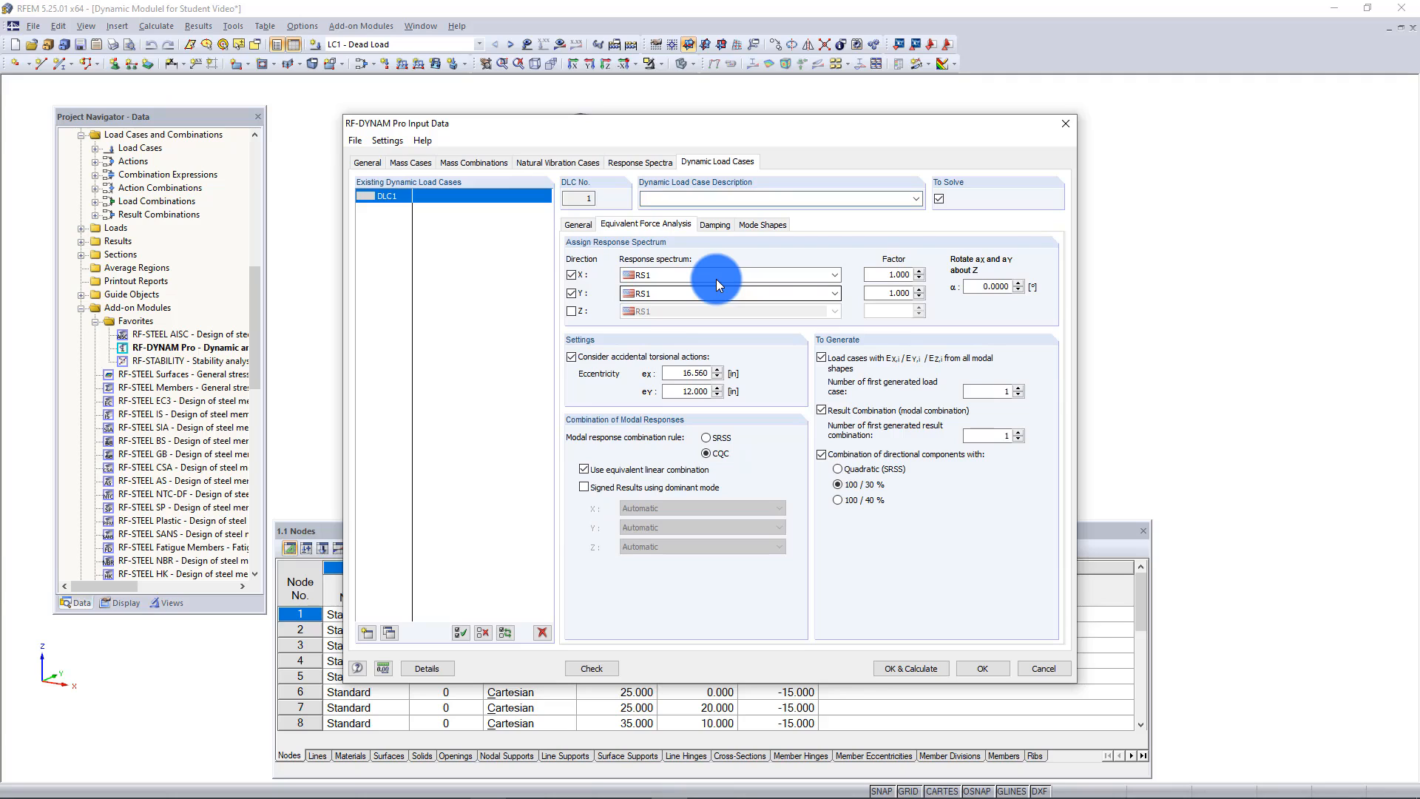
click(716, 225)
- Examine the effective modal mass factors of DLC1's mode shapes, then accept and close the RF-DYNAM Pro input data
click(764, 226)
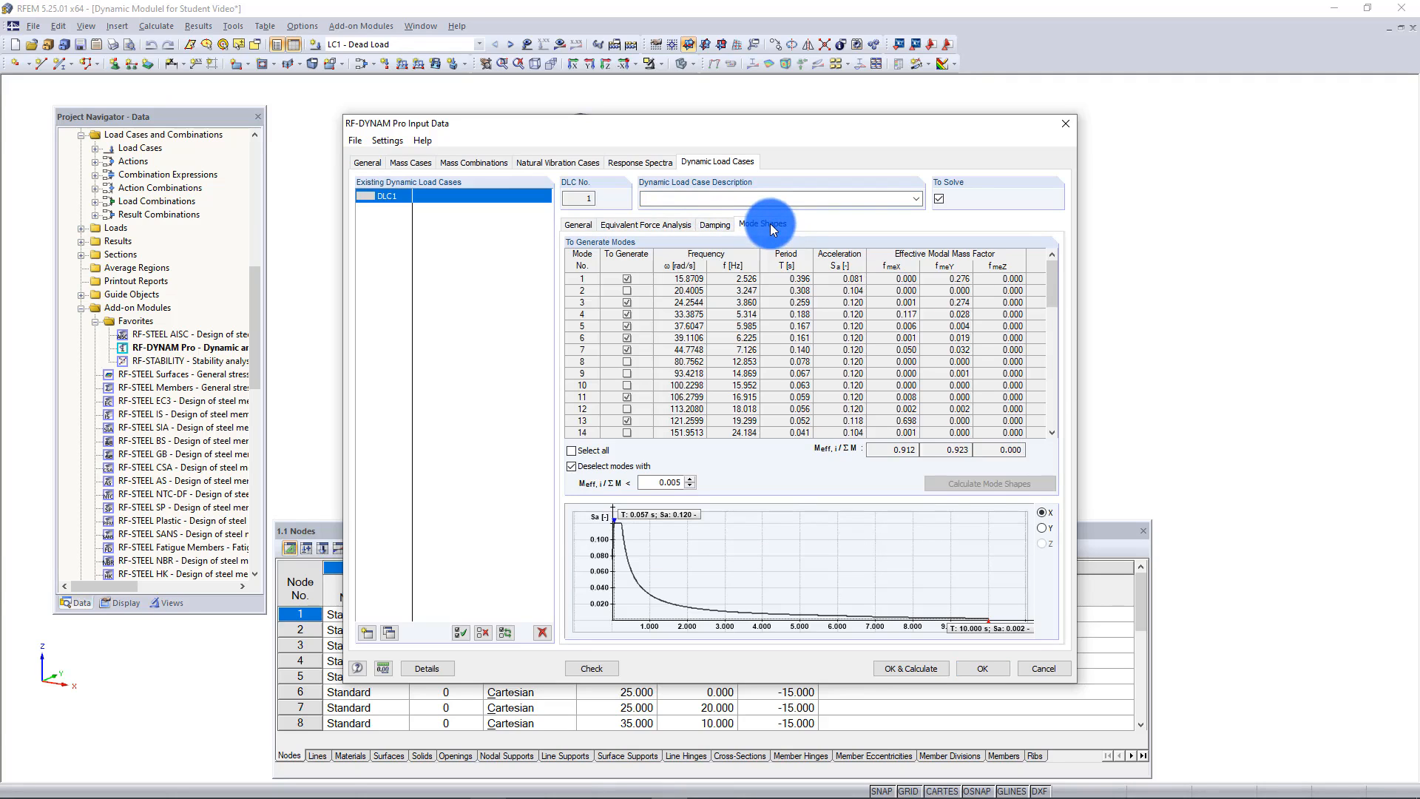
click(933, 316)
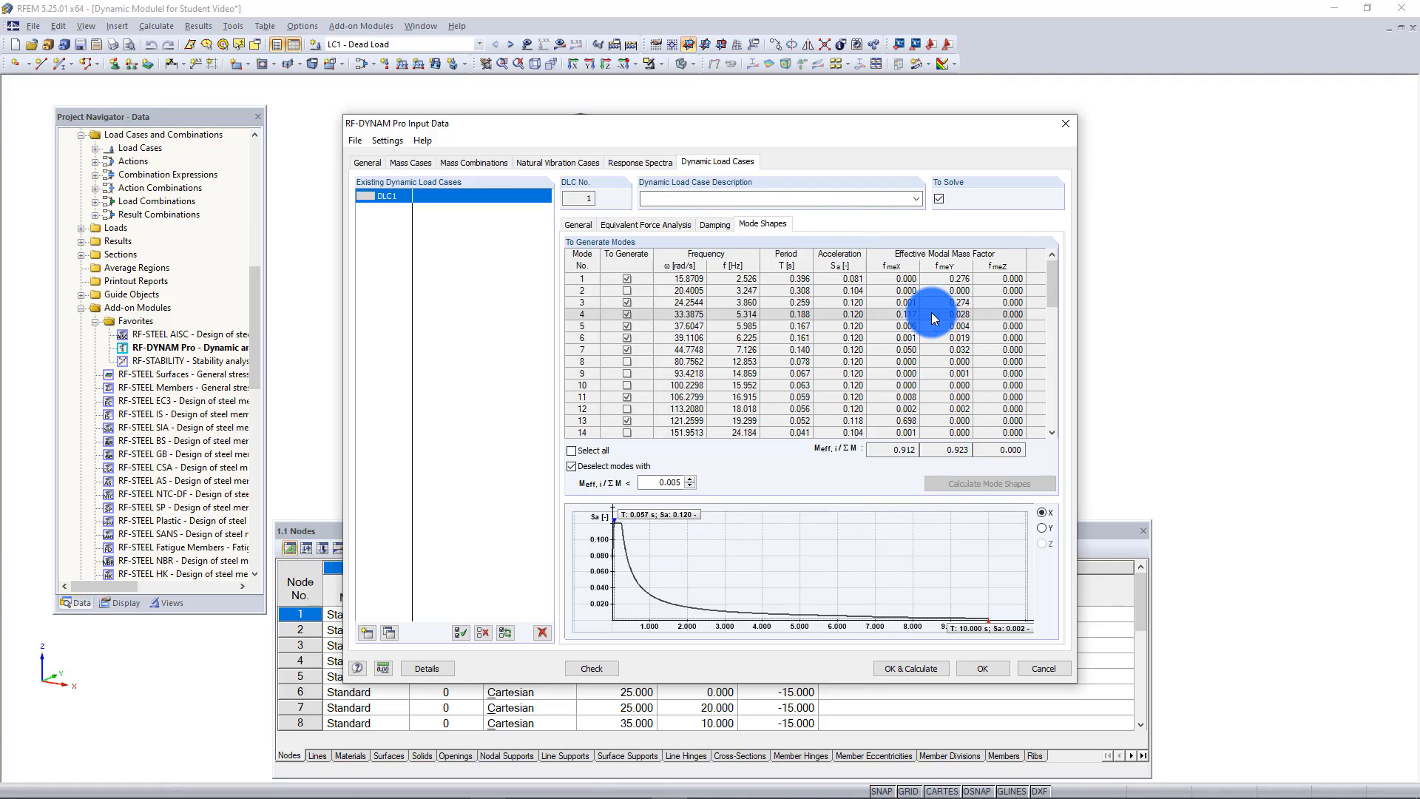
key(Down)
key(Down)
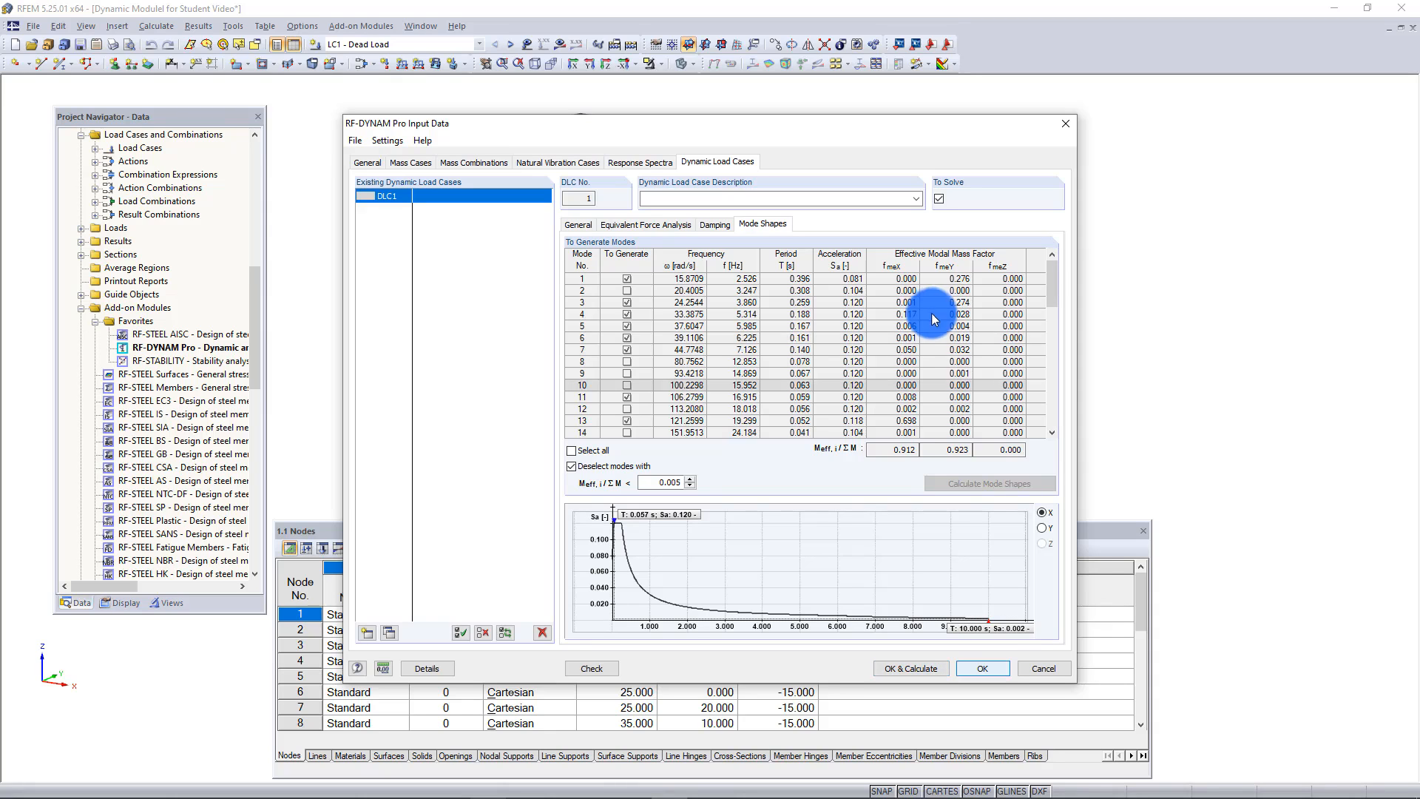
click(982, 668)
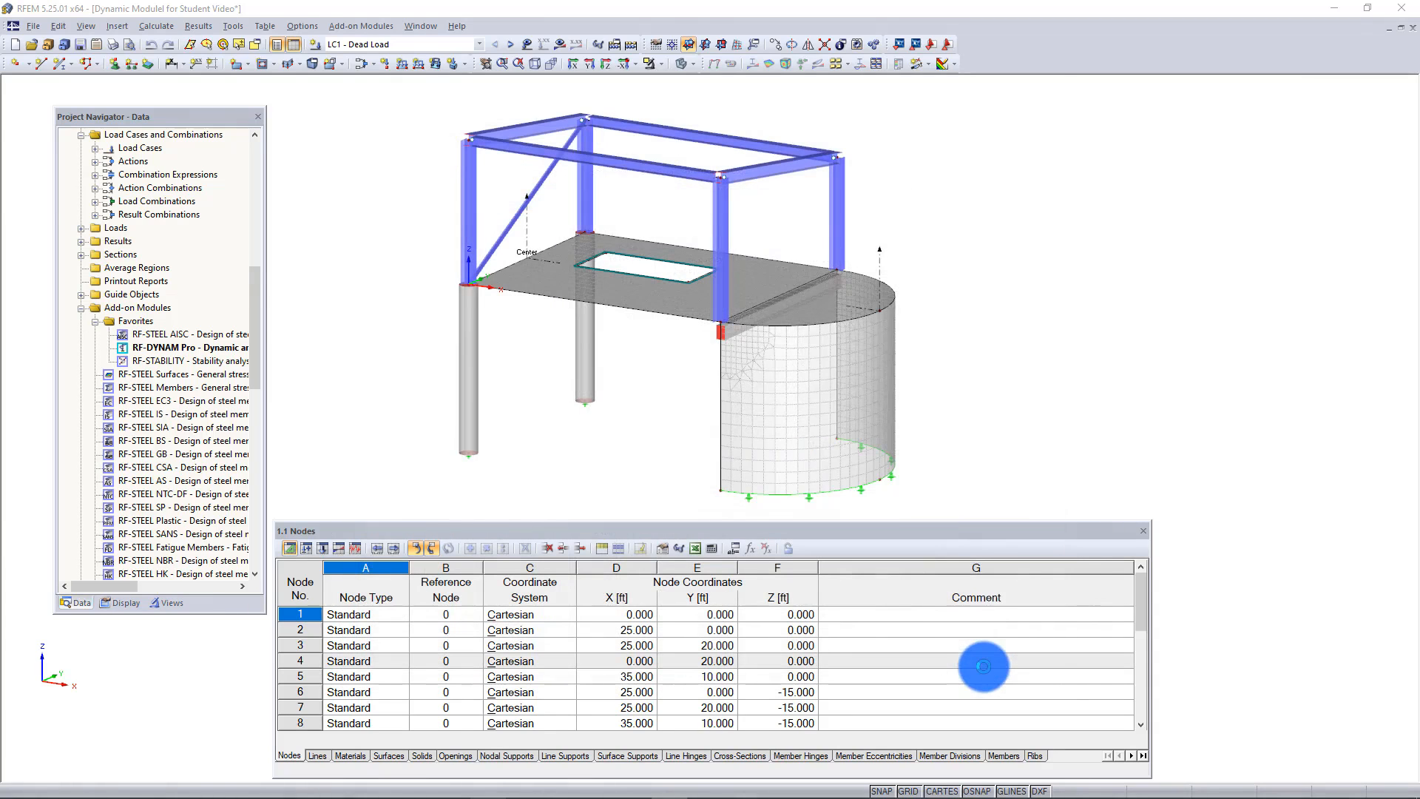
- Make LC4 - DLC1 - Mode shape 1, direction X, torsion + the current load case and show its loads on the model
click(434, 45)
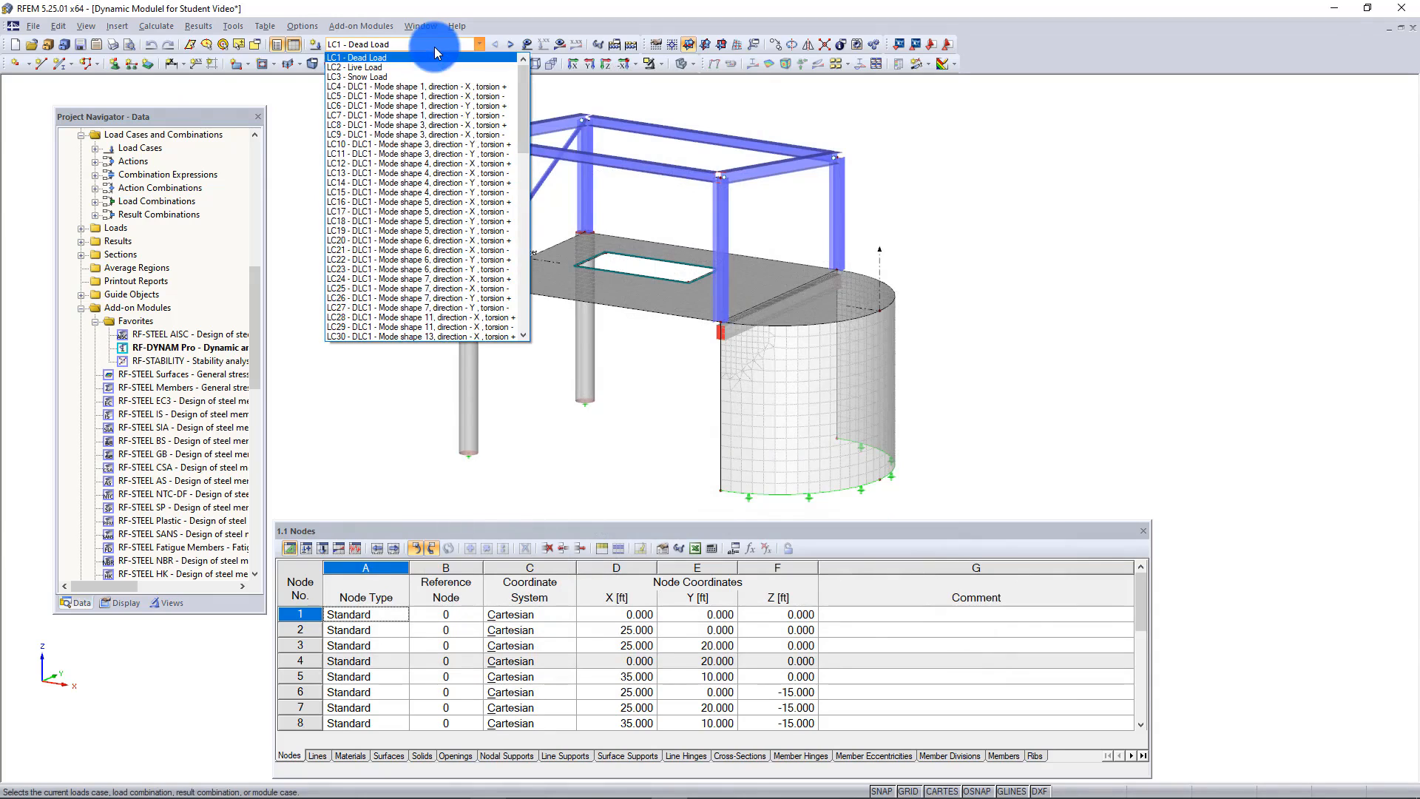
key(Down)
key(Down)
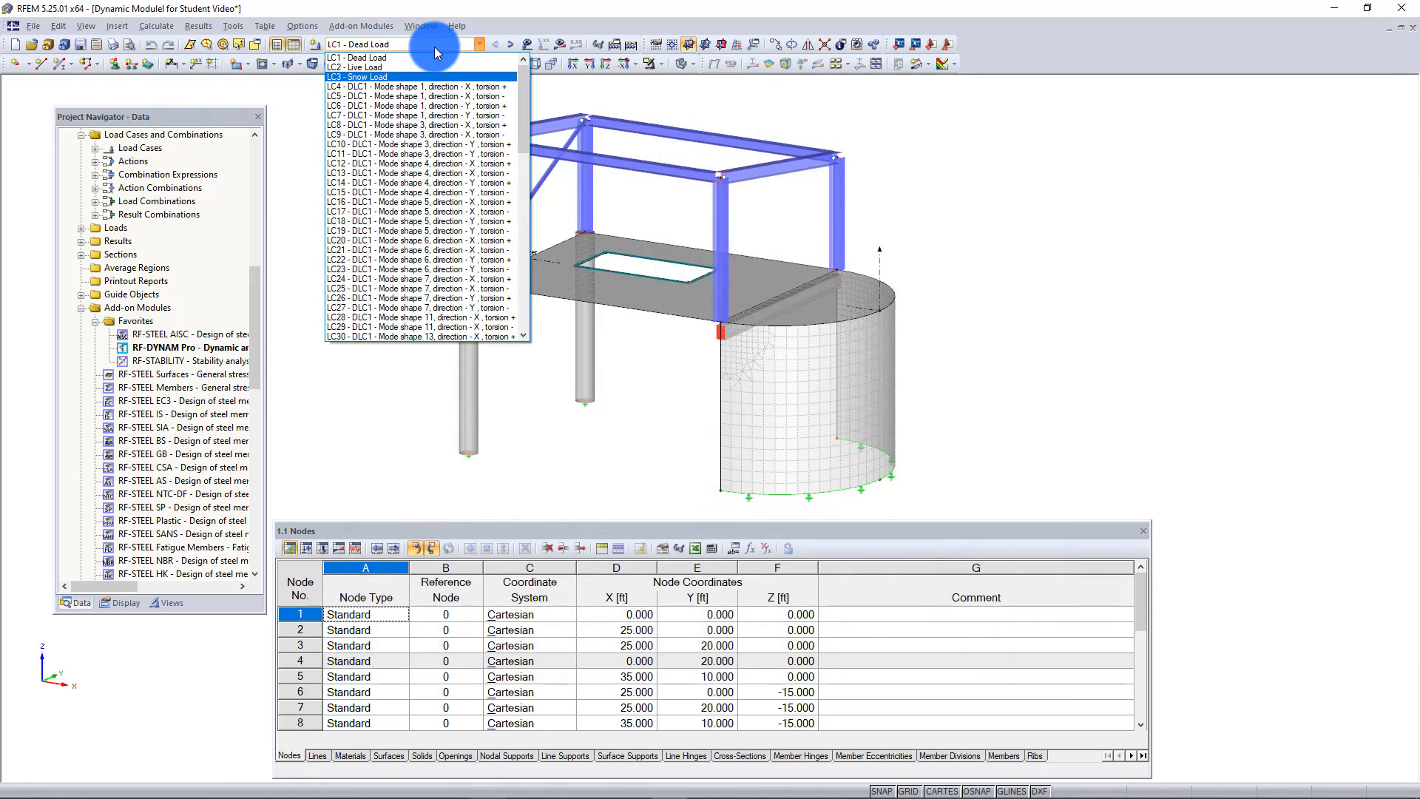
key(Down)
key(Down)
key(Down)
key(Down)
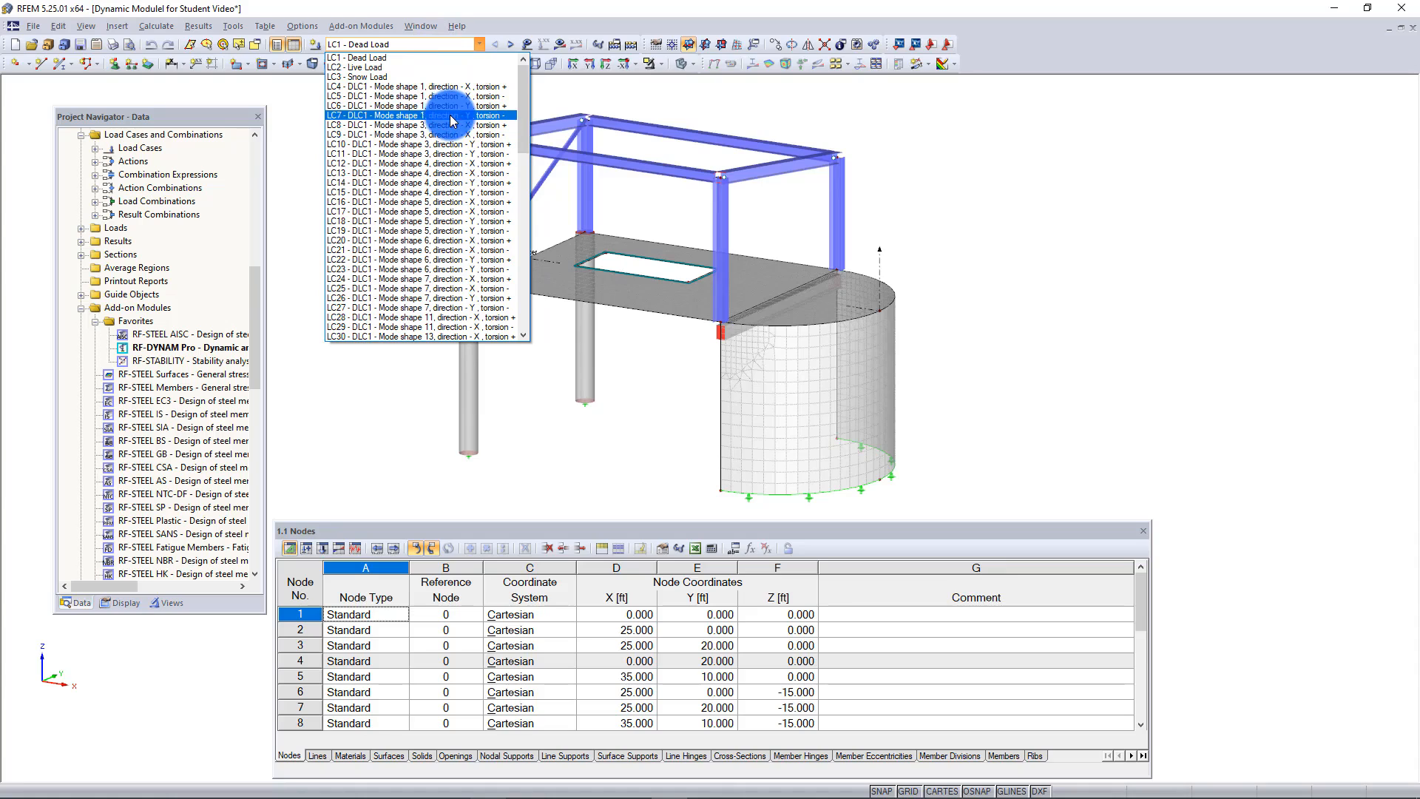
key(Up)
key(Up)
key(Up)
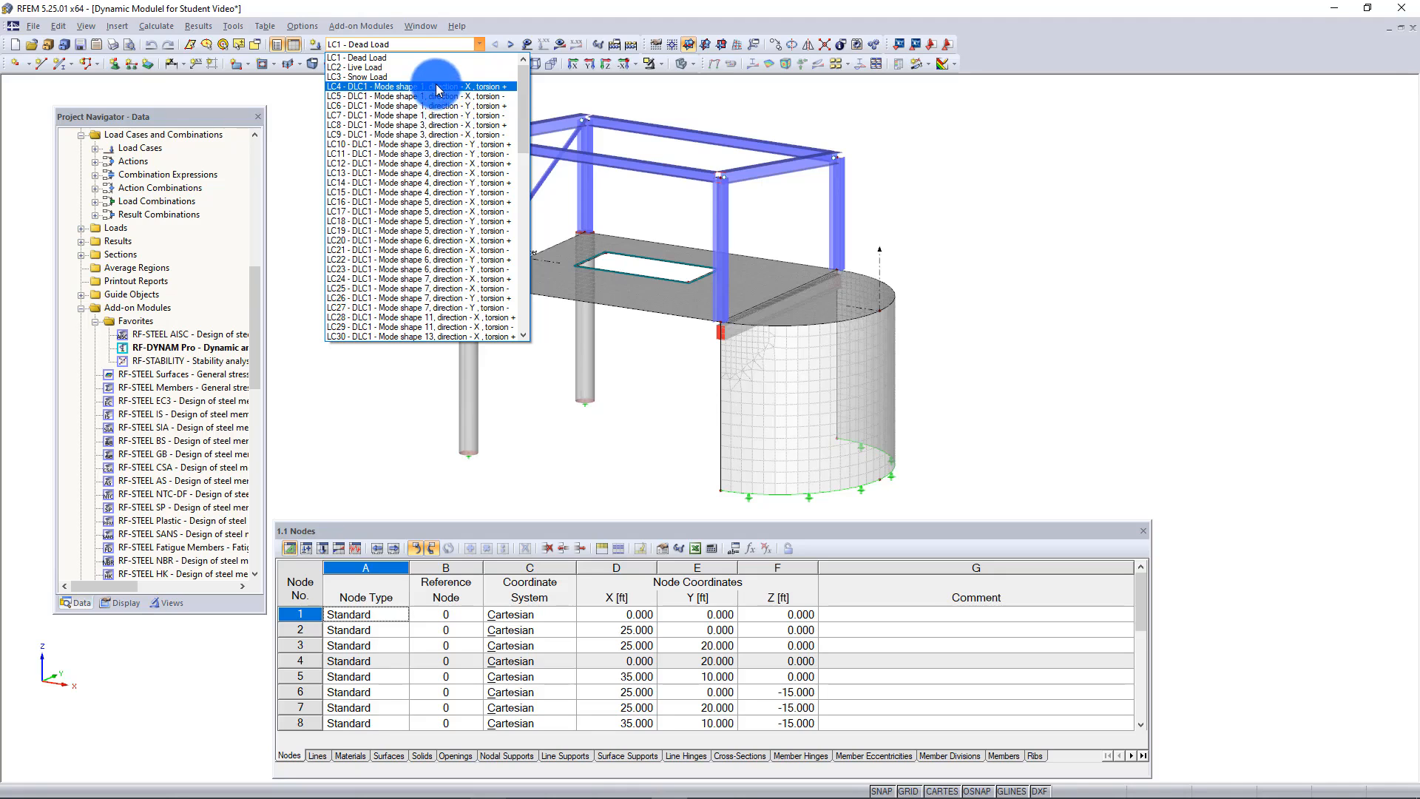
click(436, 86)
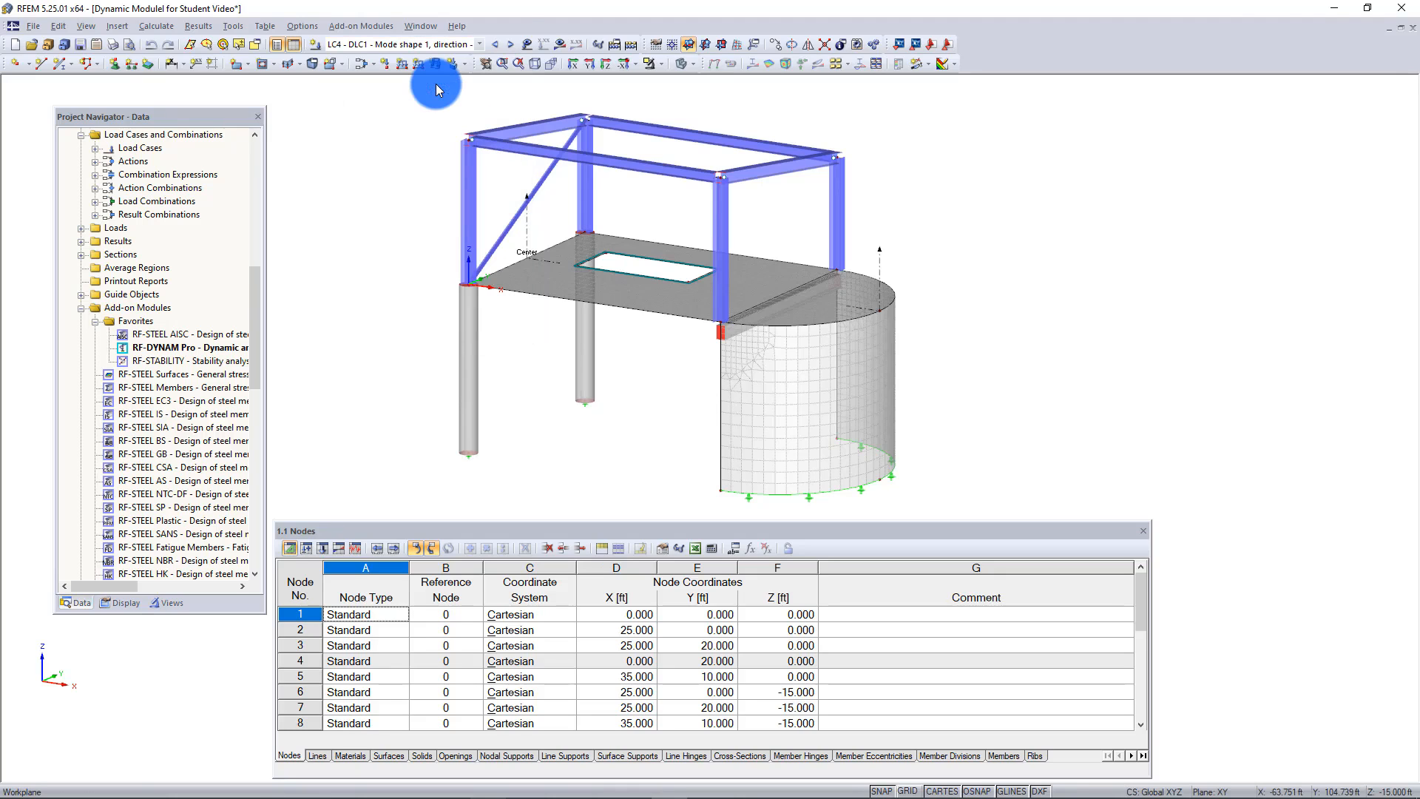
click(525, 46)
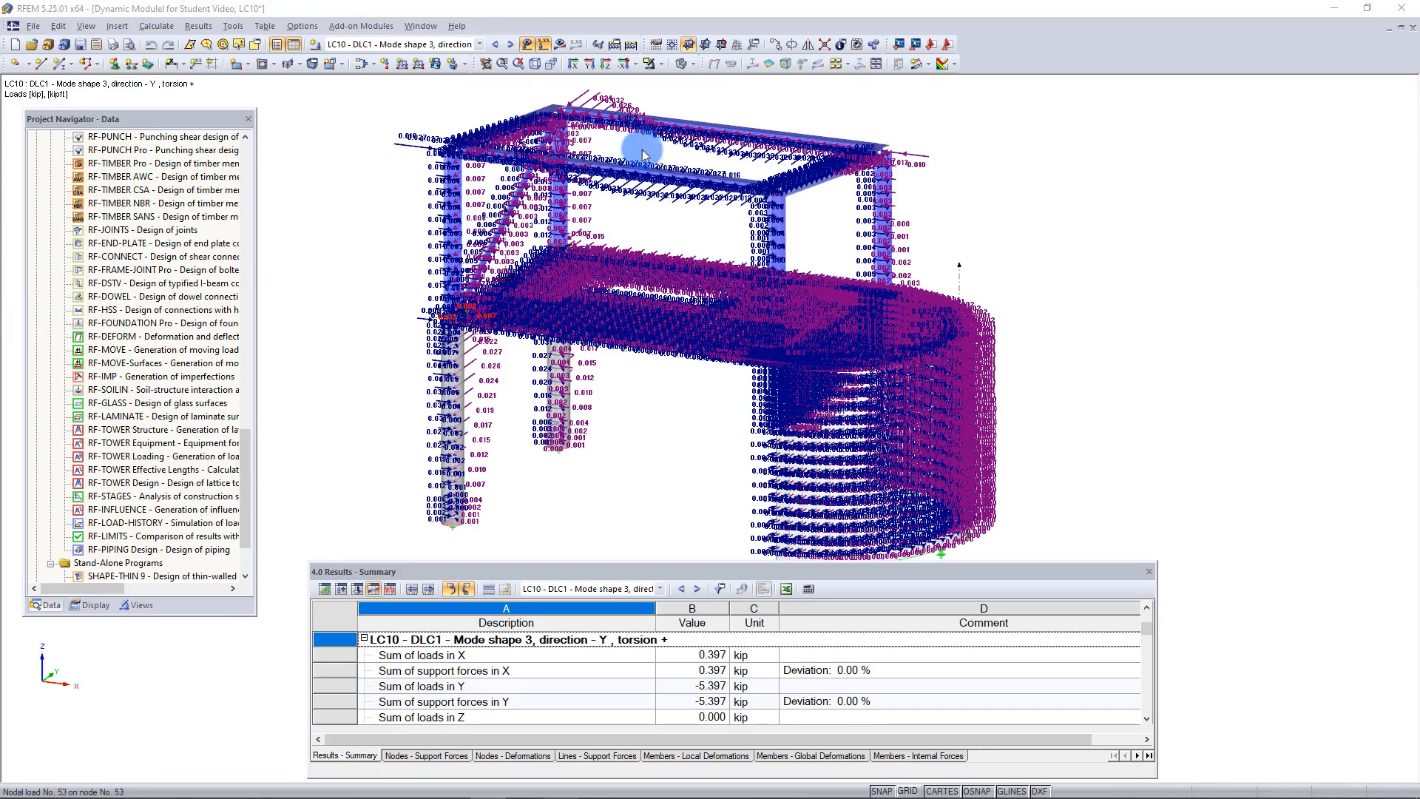
- Display the model as wireframe and inspect the generated nodal loads along the upper beam up close
scroll(645, 150, up, 3)
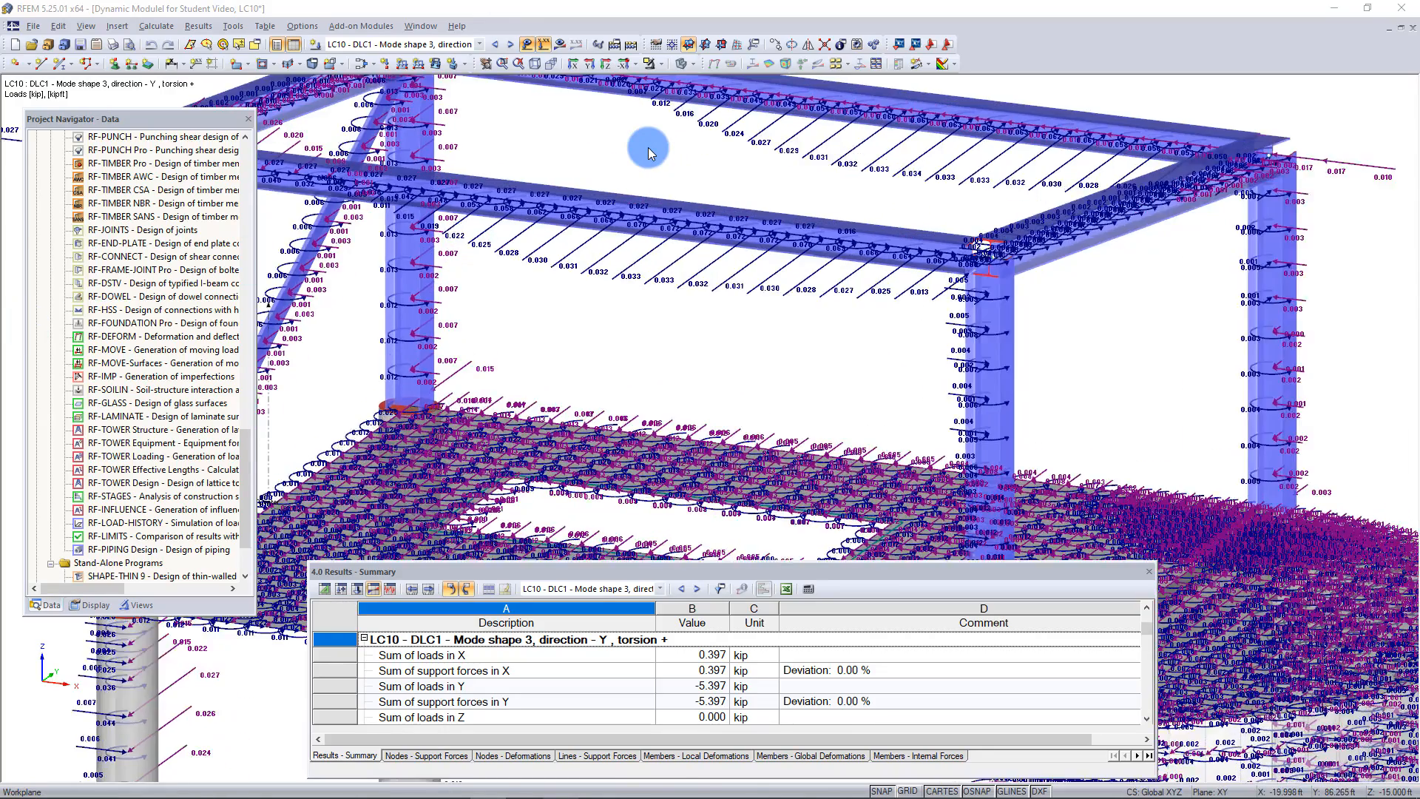
scroll(649, 148, up, 1)
scroll(666, 229, up, 3)
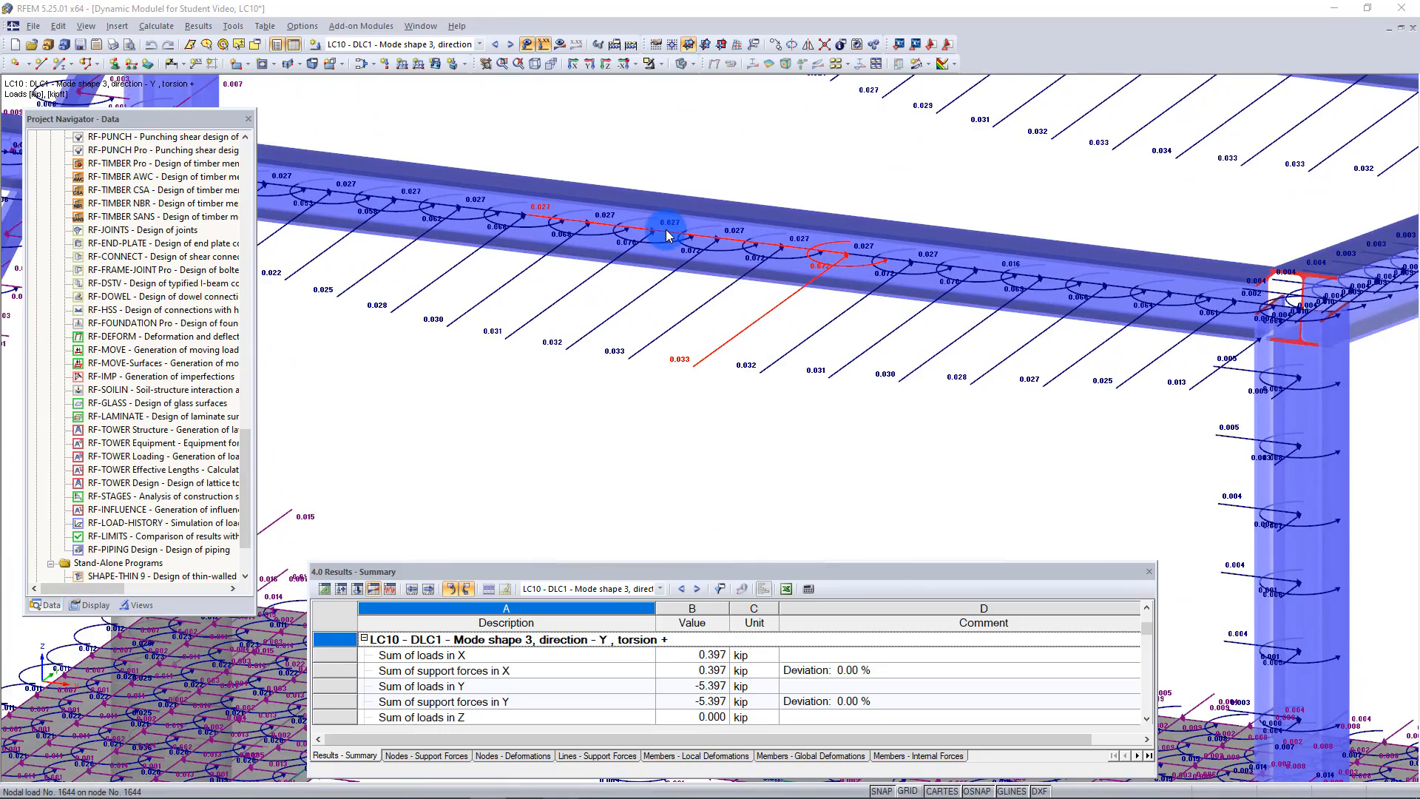
scroll(666, 230, down, 2)
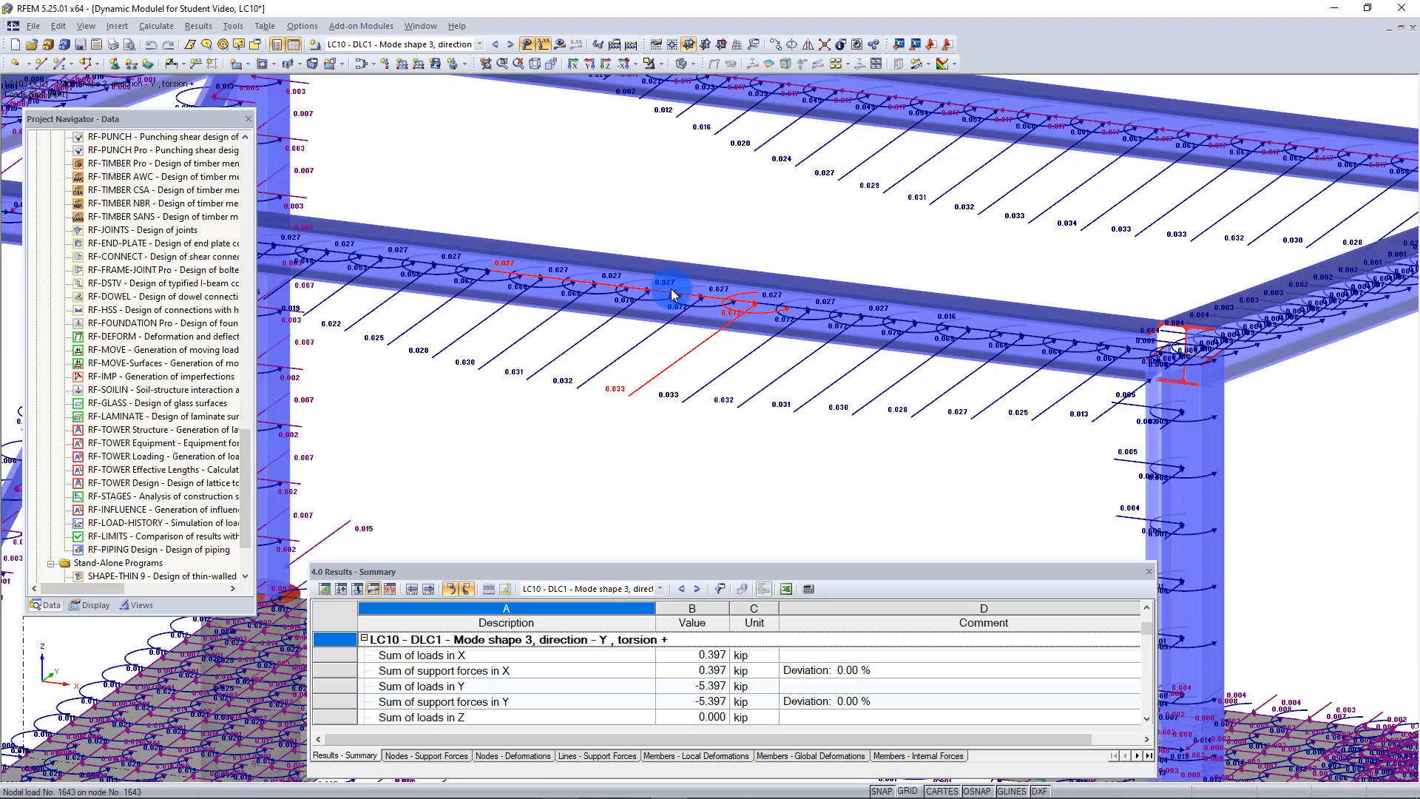
click(679, 64)
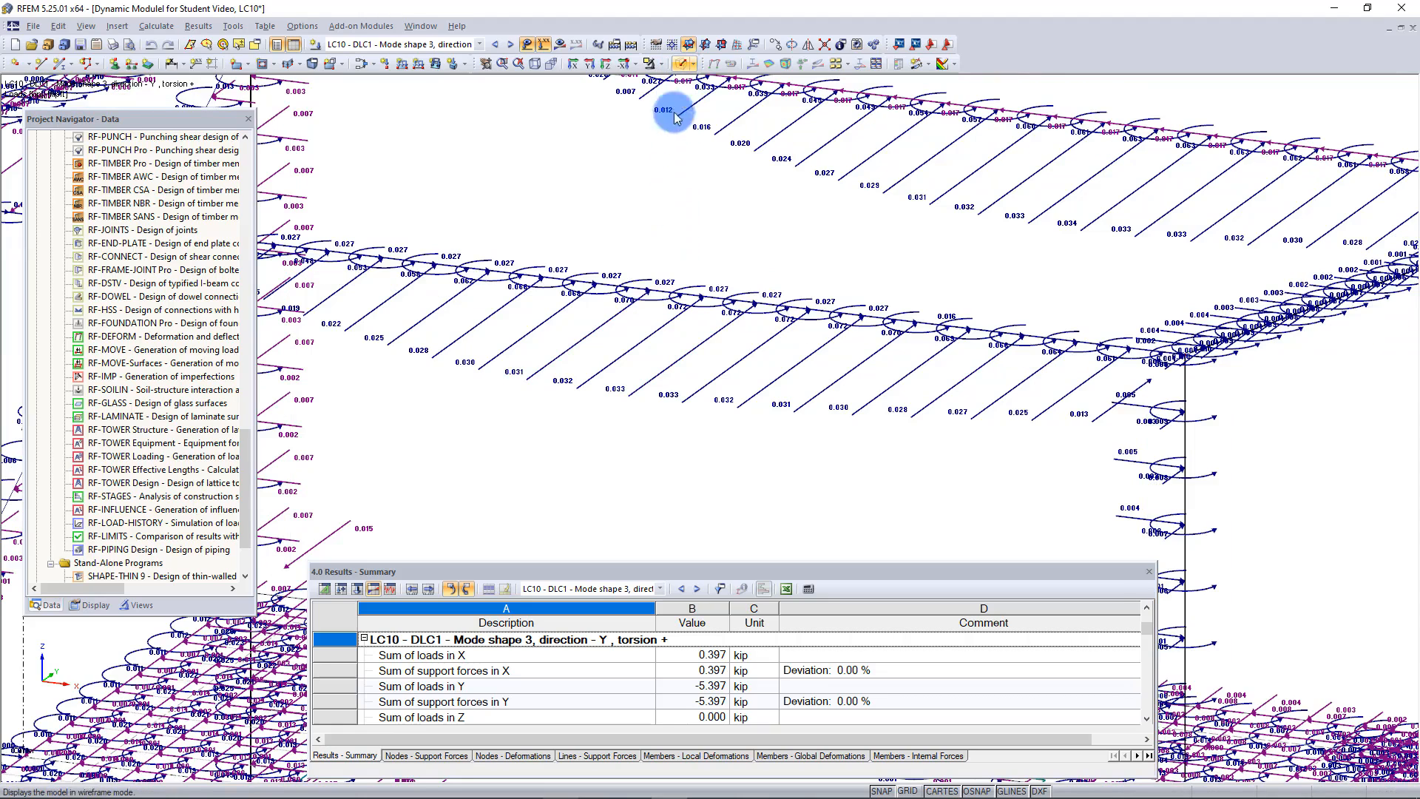
scroll(650, 290, up, 2)
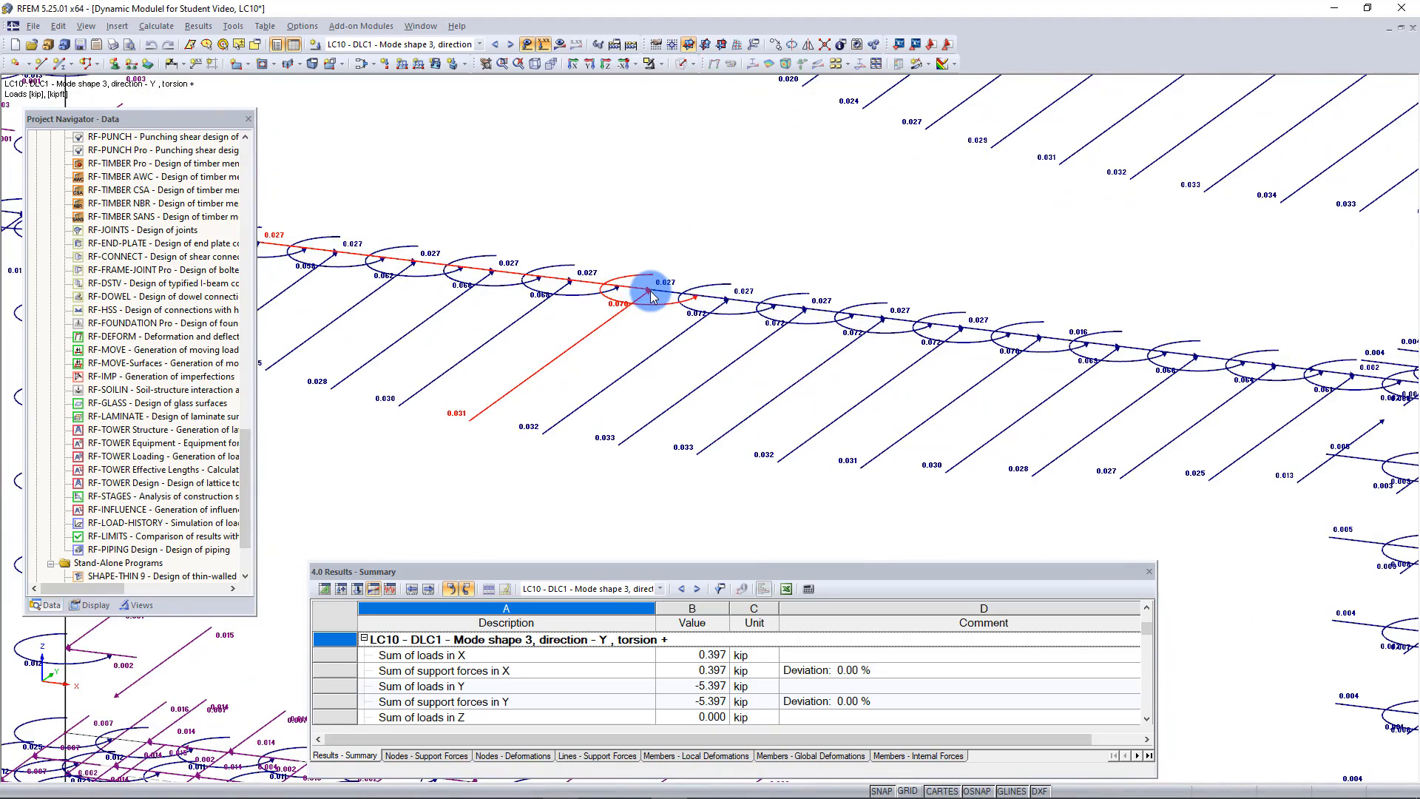
scroll(650, 296, up, 3)
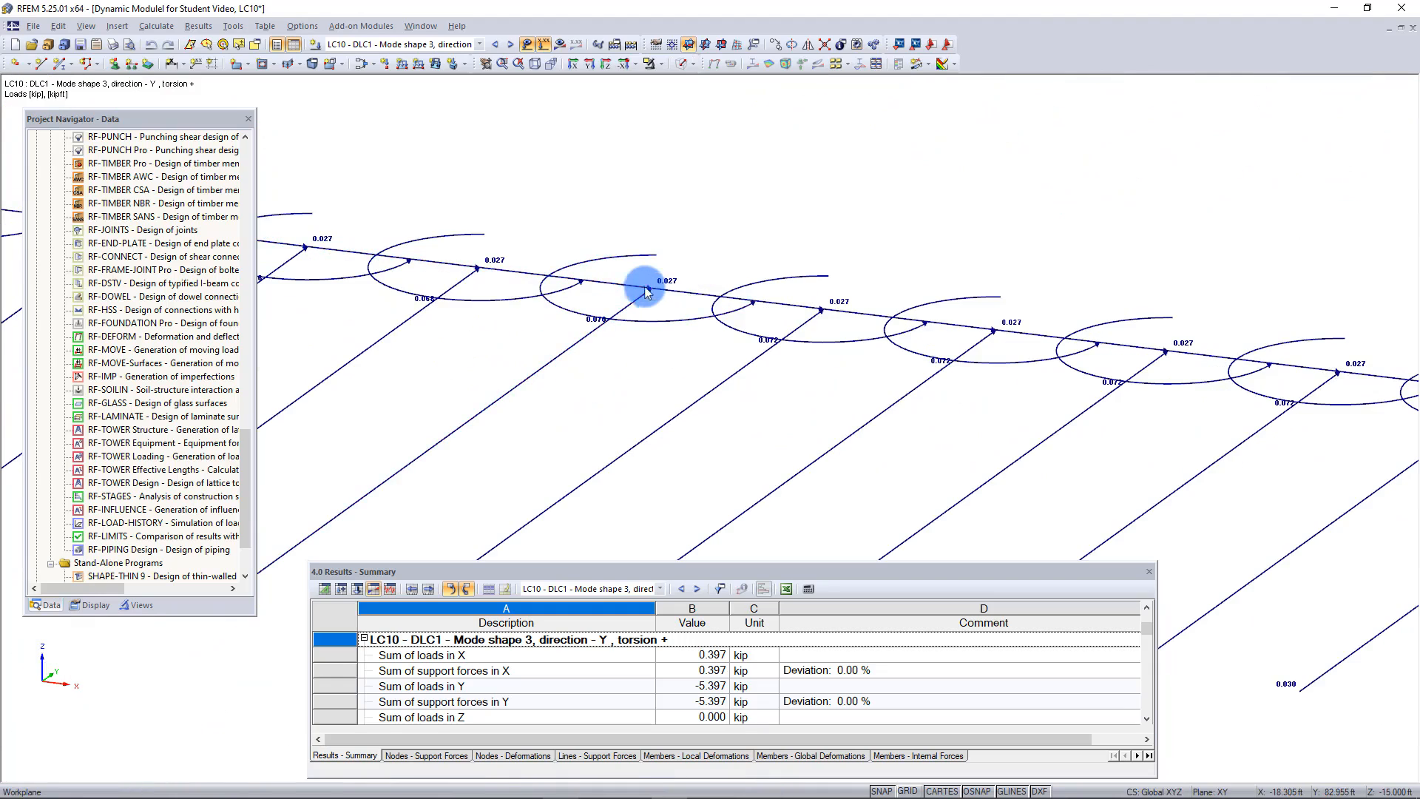
- Compare the definitions of generated load cases LC4 and LC5 in the load cases and combinations editor, and close it without changes
click(362, 65)
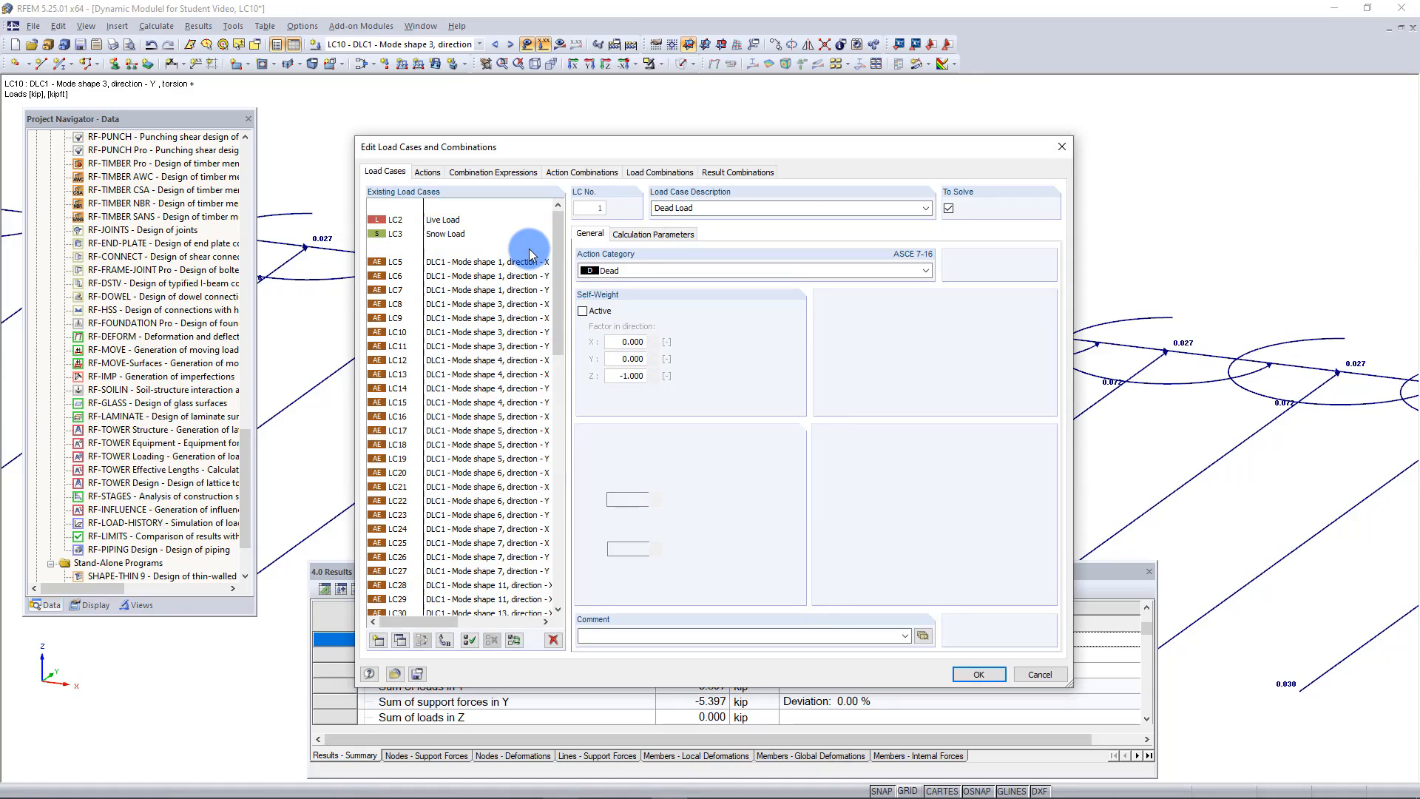
click(530, 252)
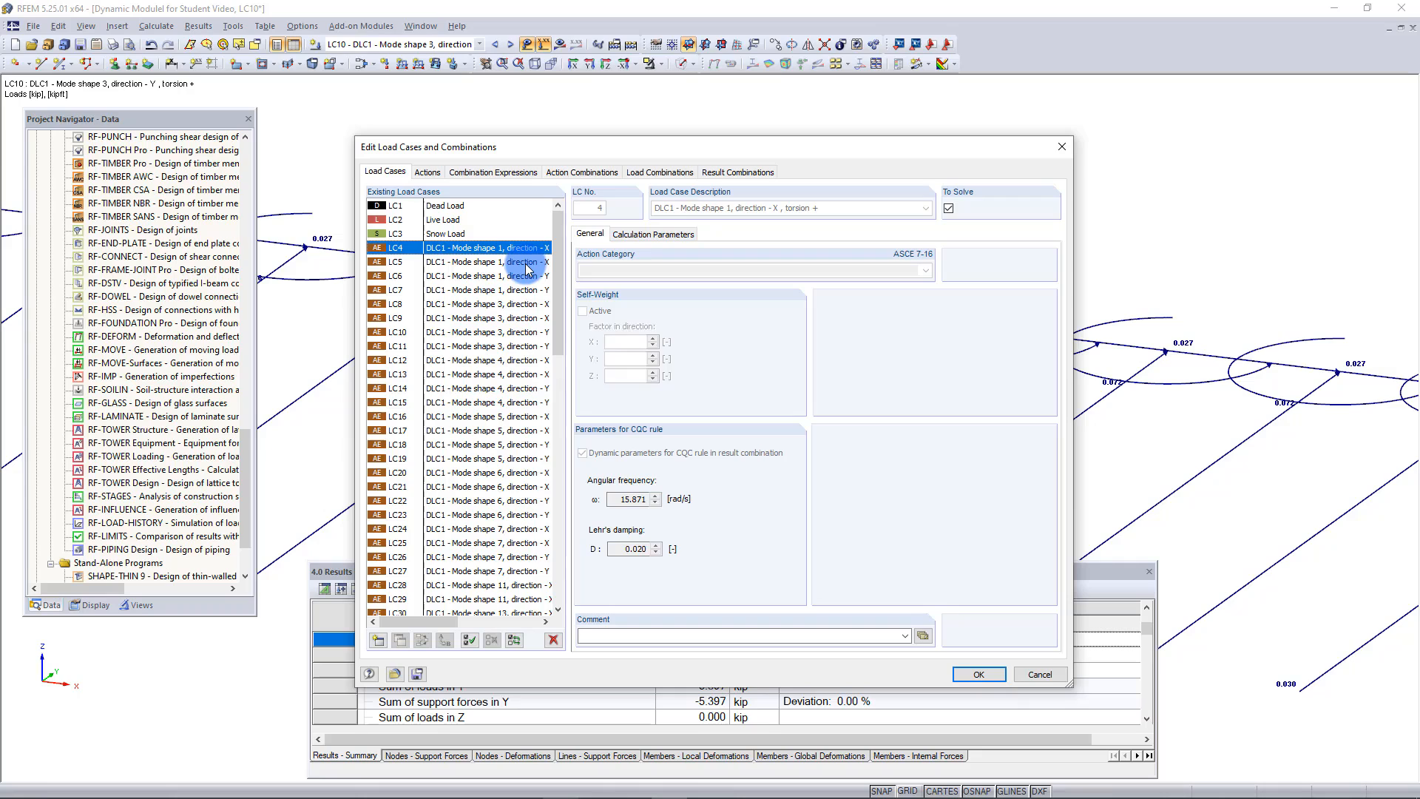
shift+click(527, 264)
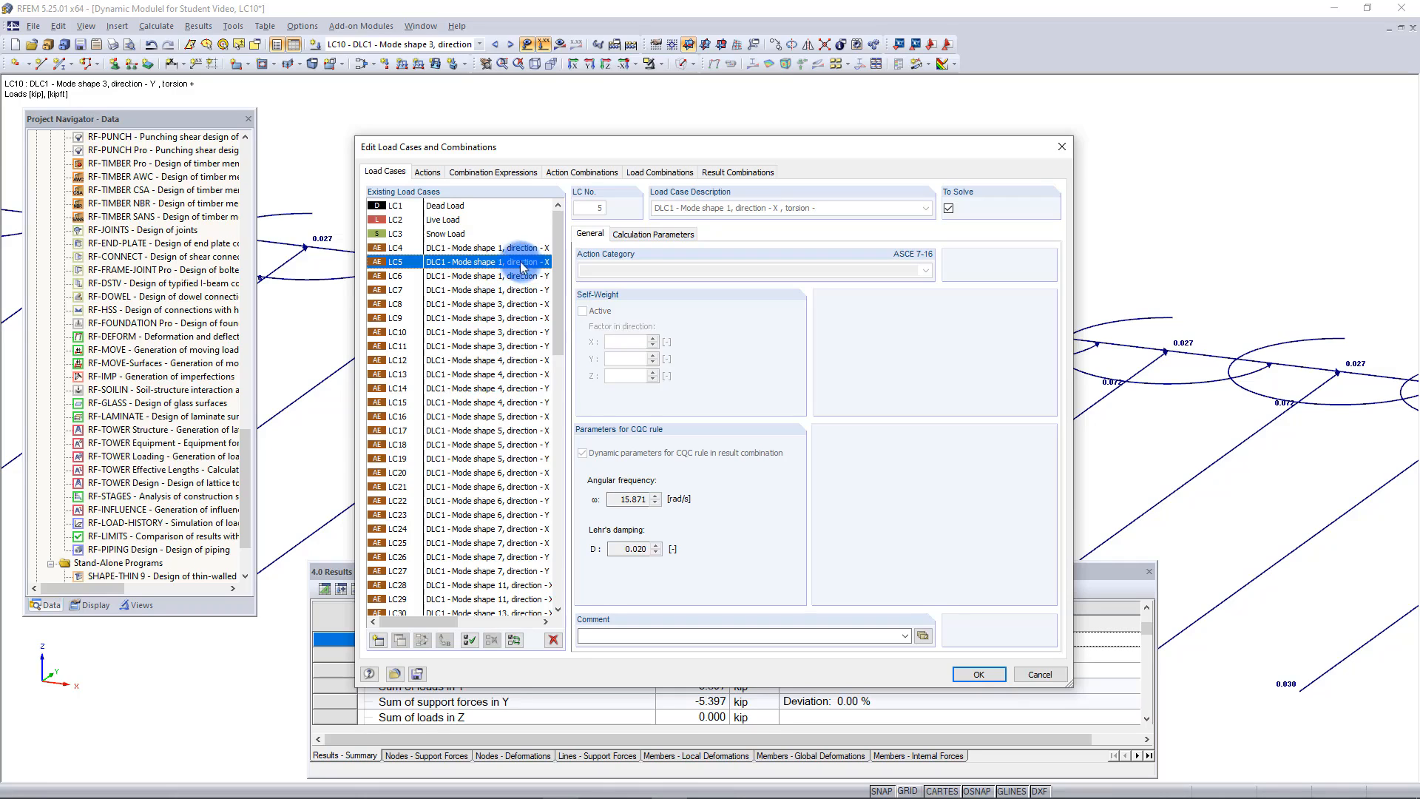
click(523, 248)
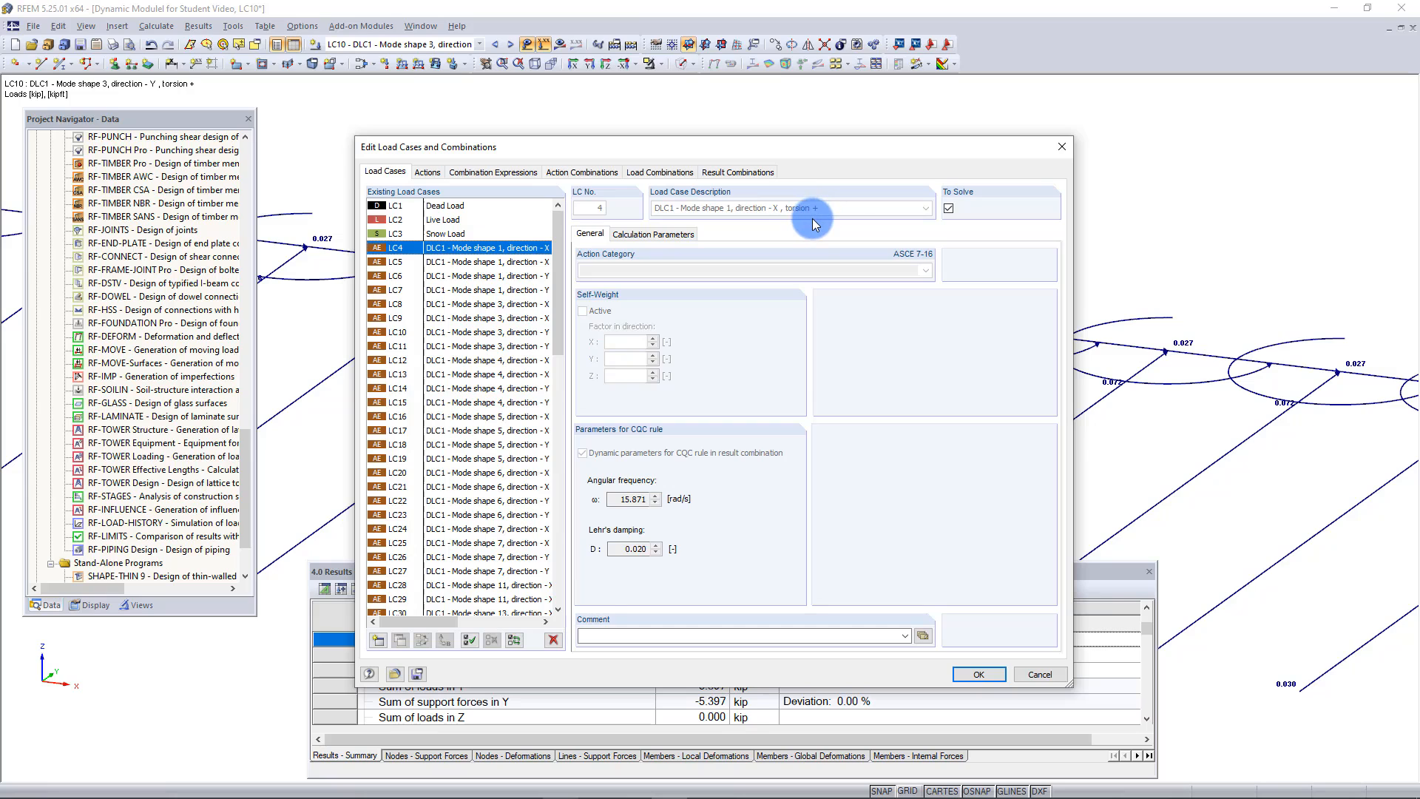
click(1027, 675)
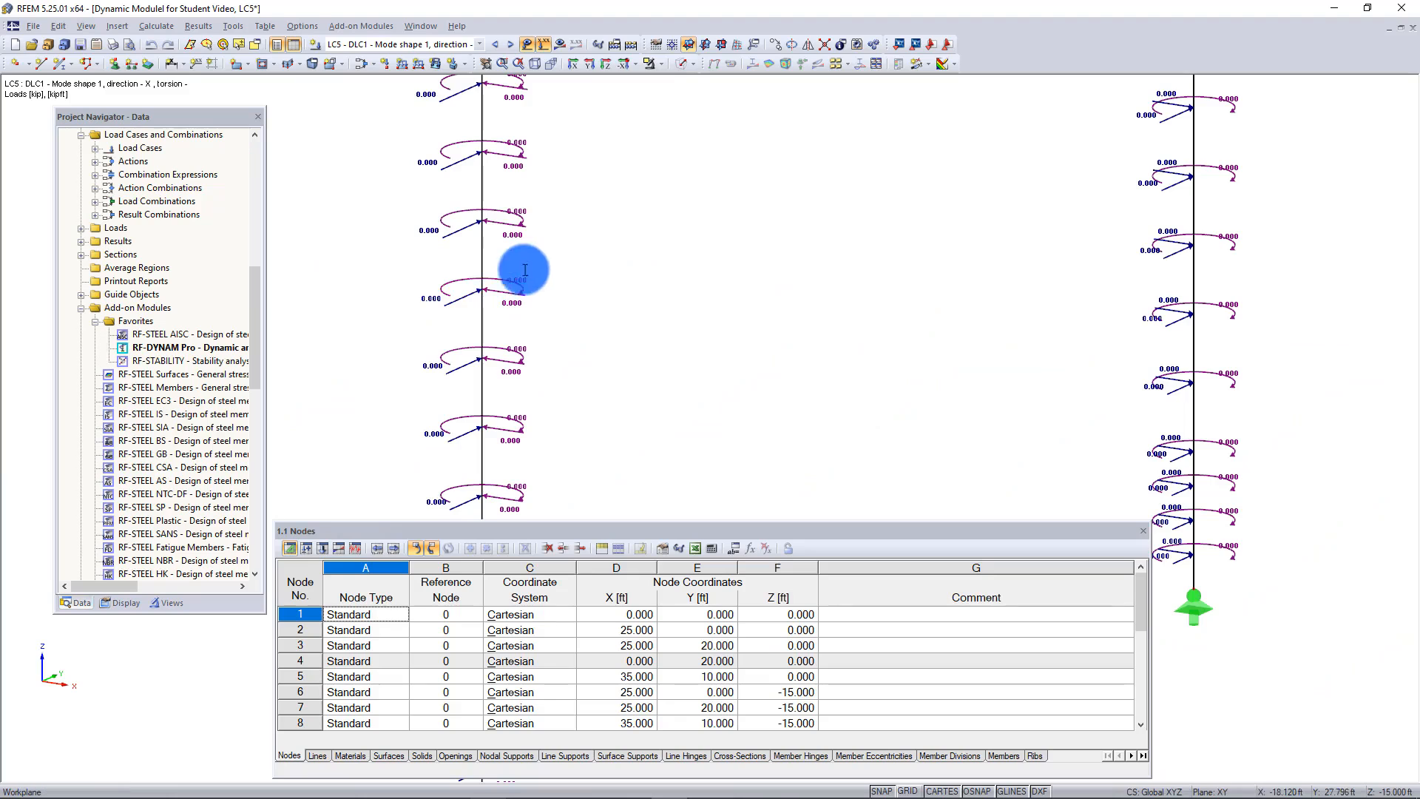
- Look through the available load cases down to load combinations CO1 to CO5 and the result combinations
click(478, 44)
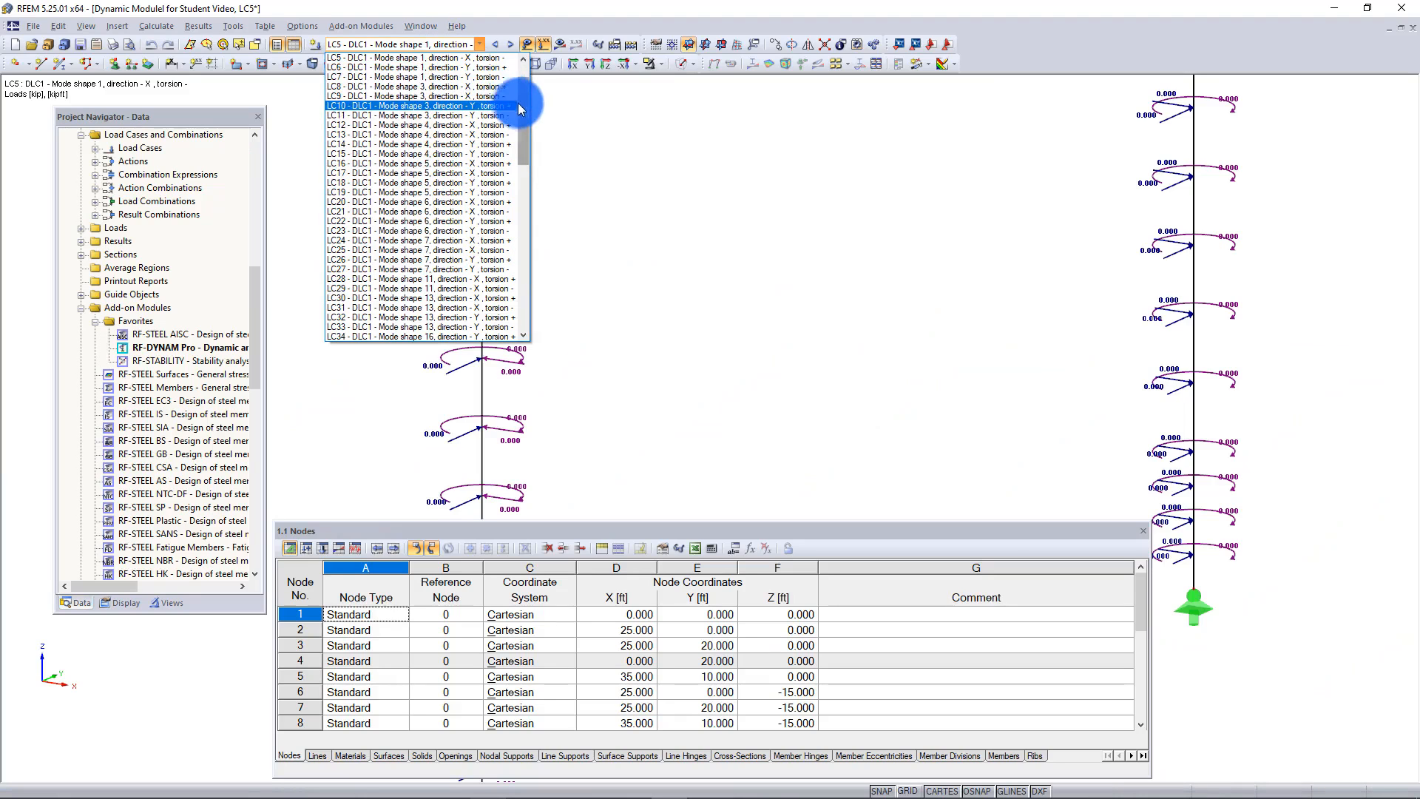
drag(521, 108, 516, 238)
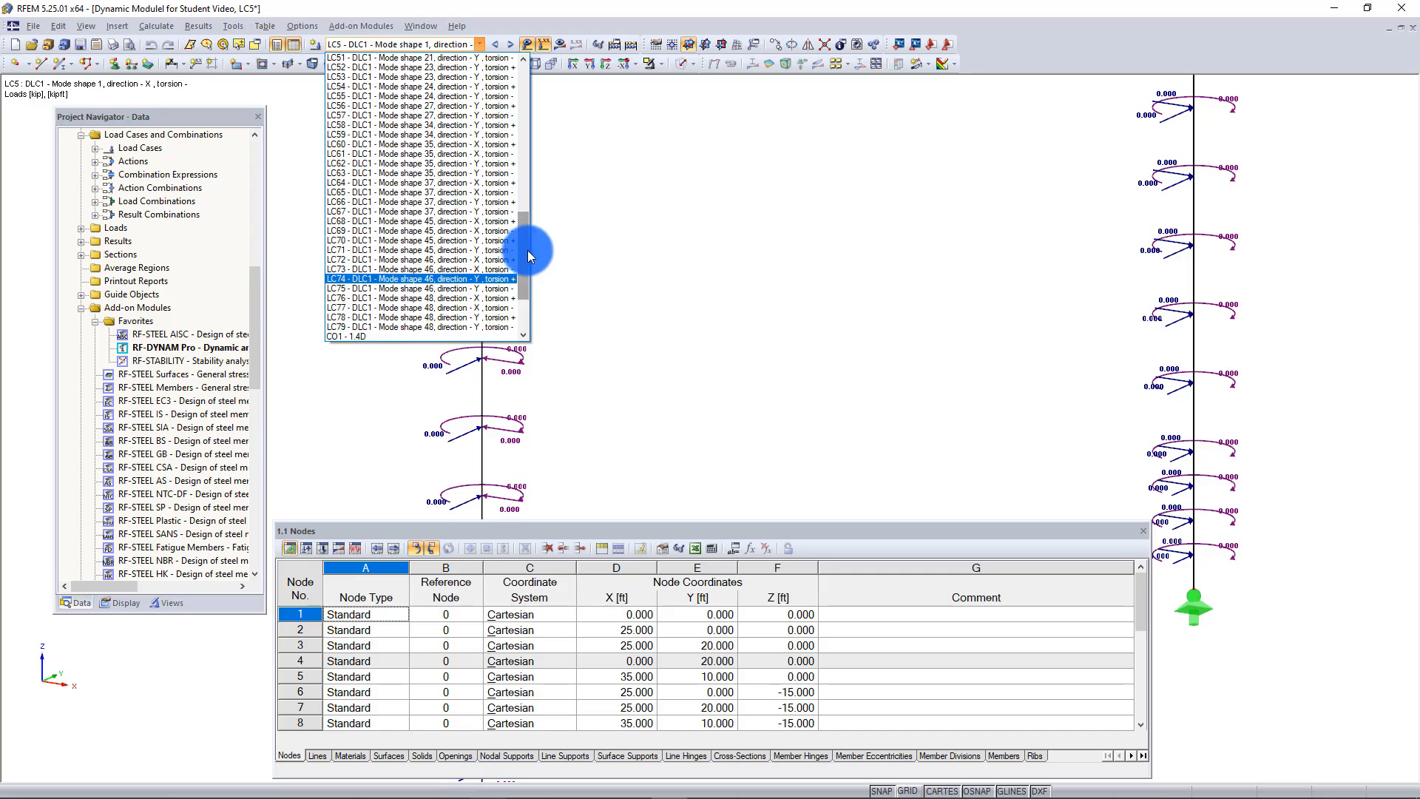
drag(527, 250, 524, 286)
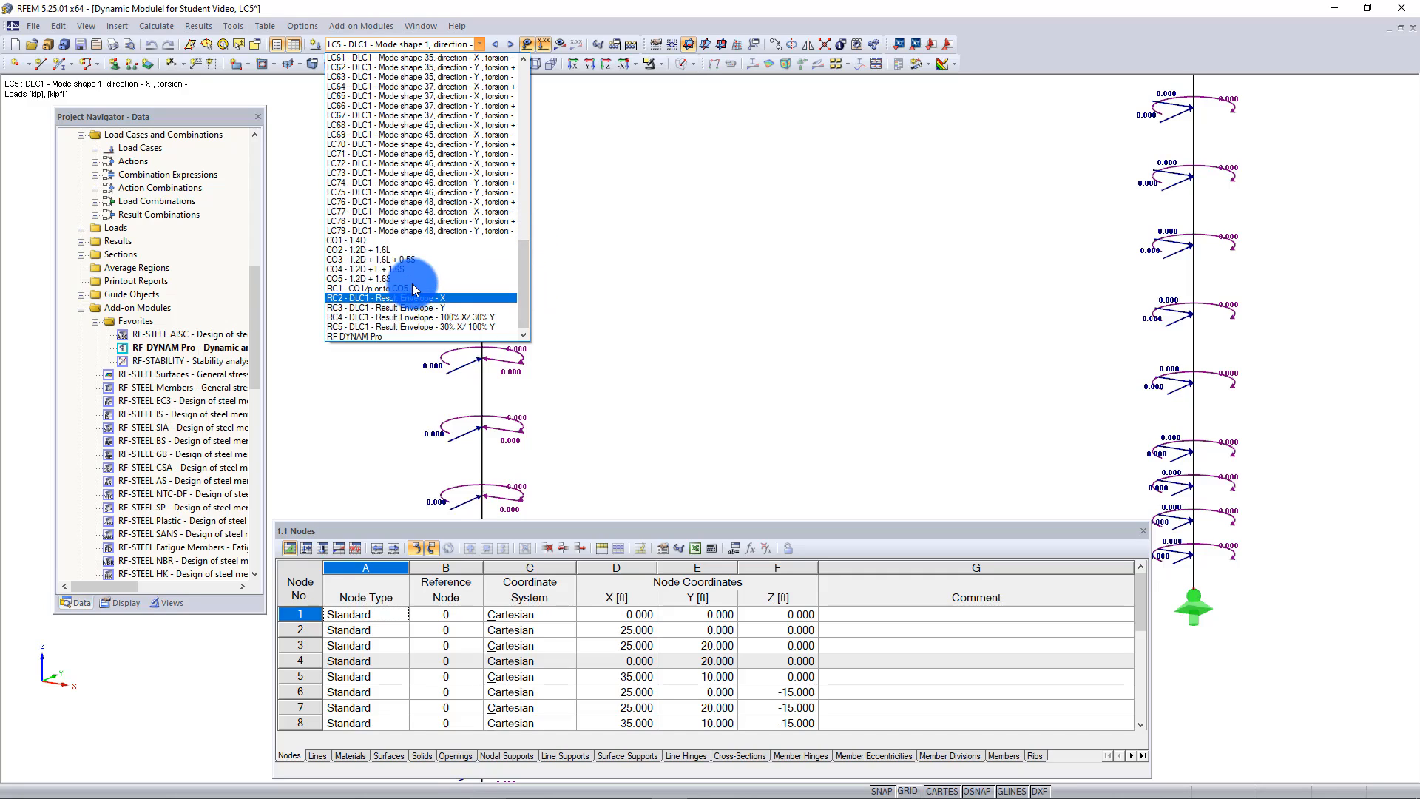
key(Down)
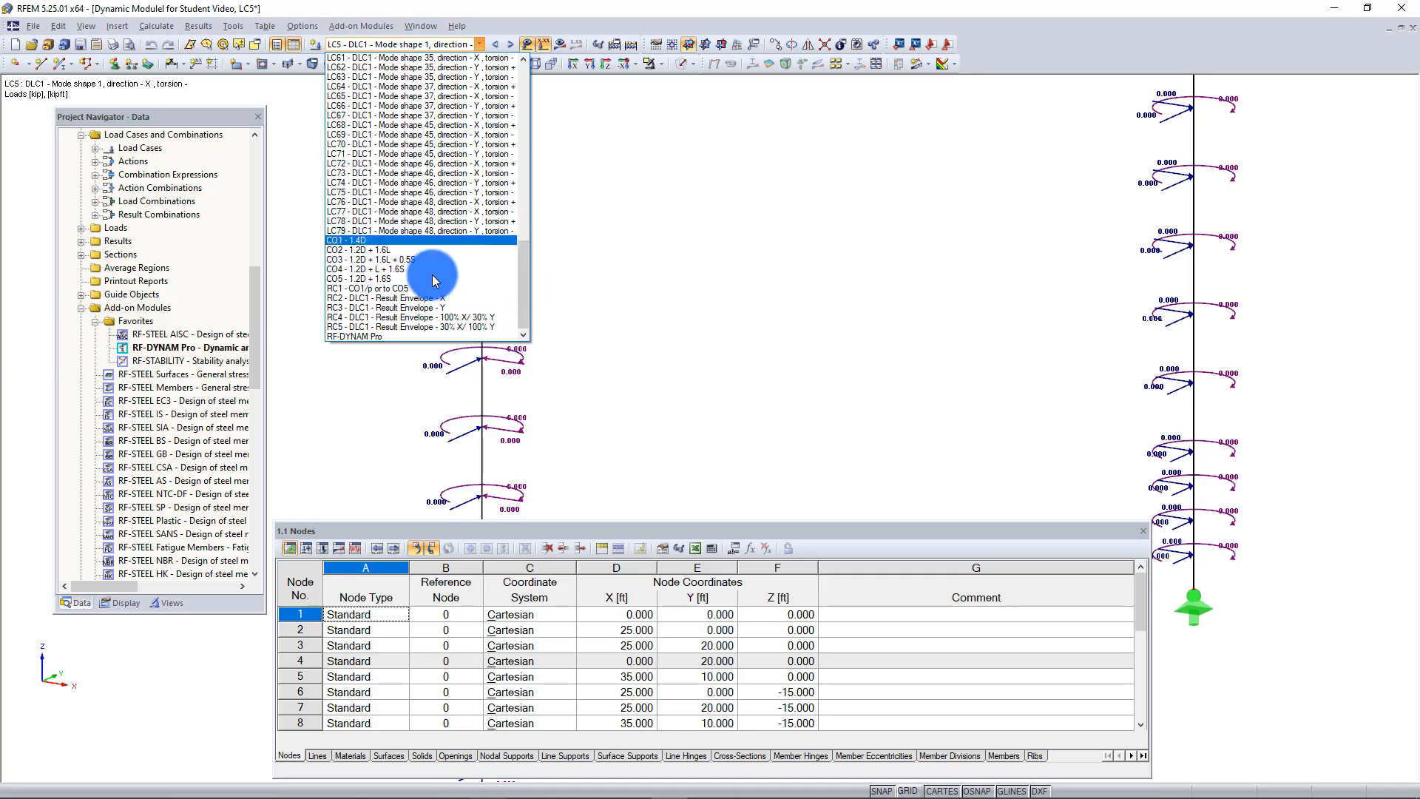
key(Down)
key(Down)
key(Down)
key(Down)
key(Down)
key(Down)
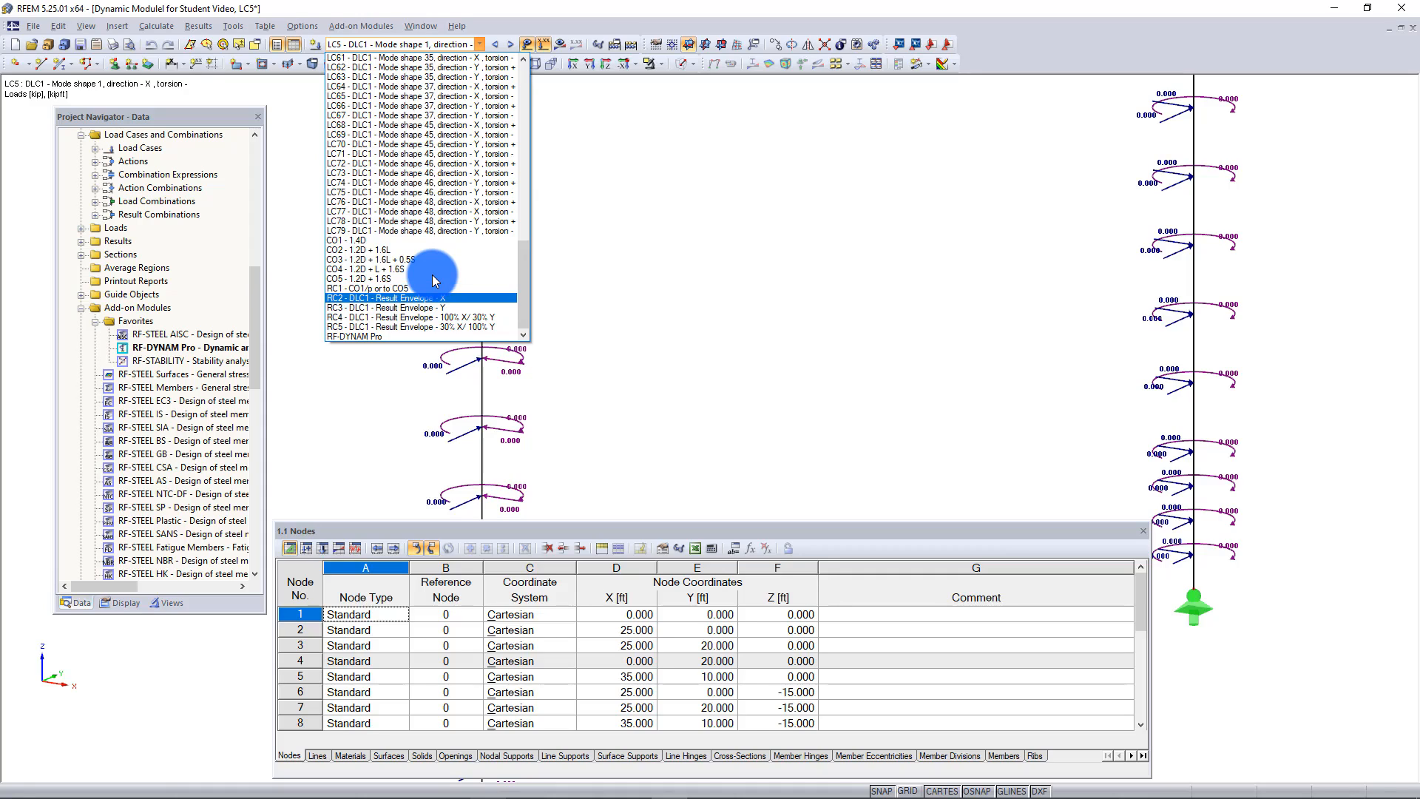
- Examine the generated DLC1 result envelopes RC2 to RC5, covering X, Y, 100% X/30% Y and 30% X/100% Y, and keep the current load case
key(Down)
key(Down)
key(Up)
key(Up)
key(Down)
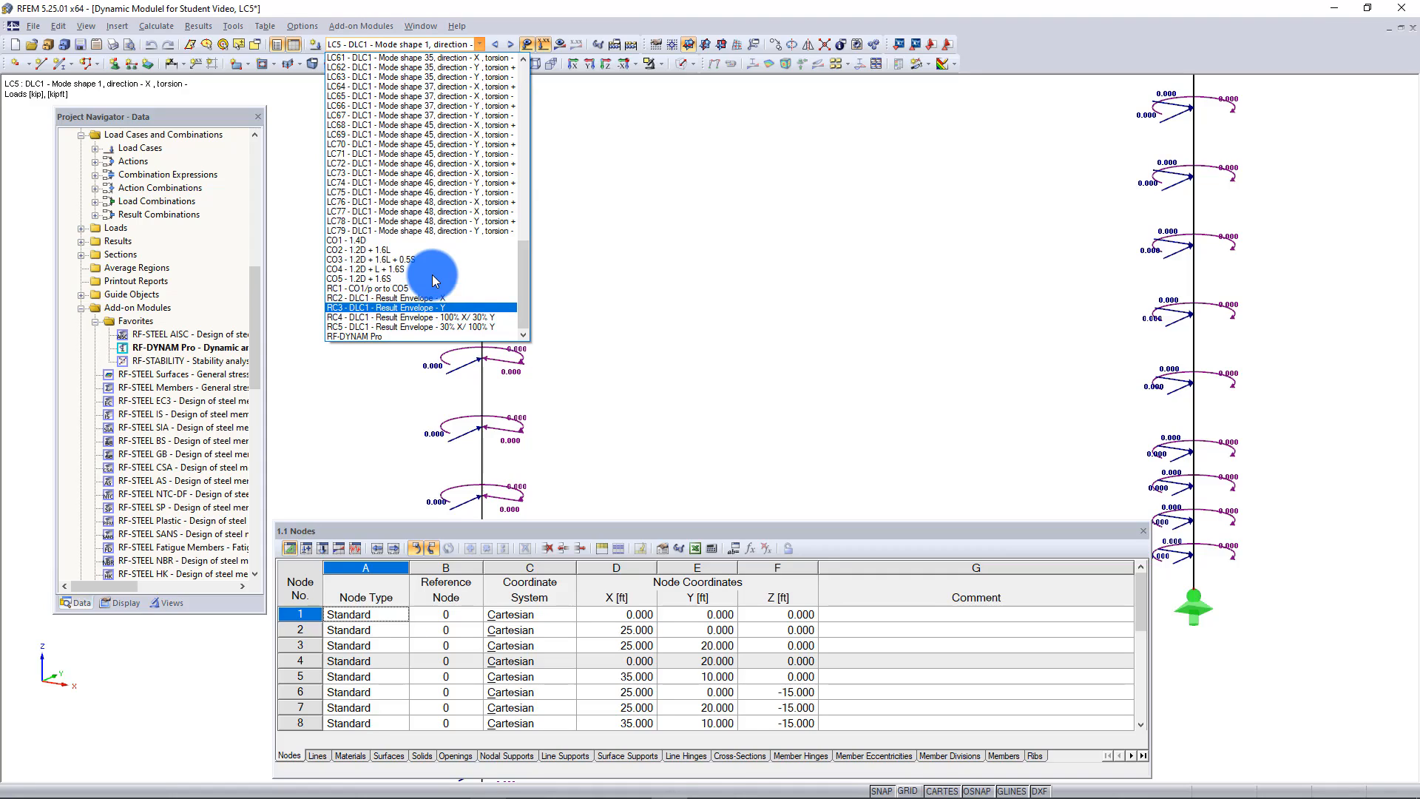
key(Down)
key(Down)
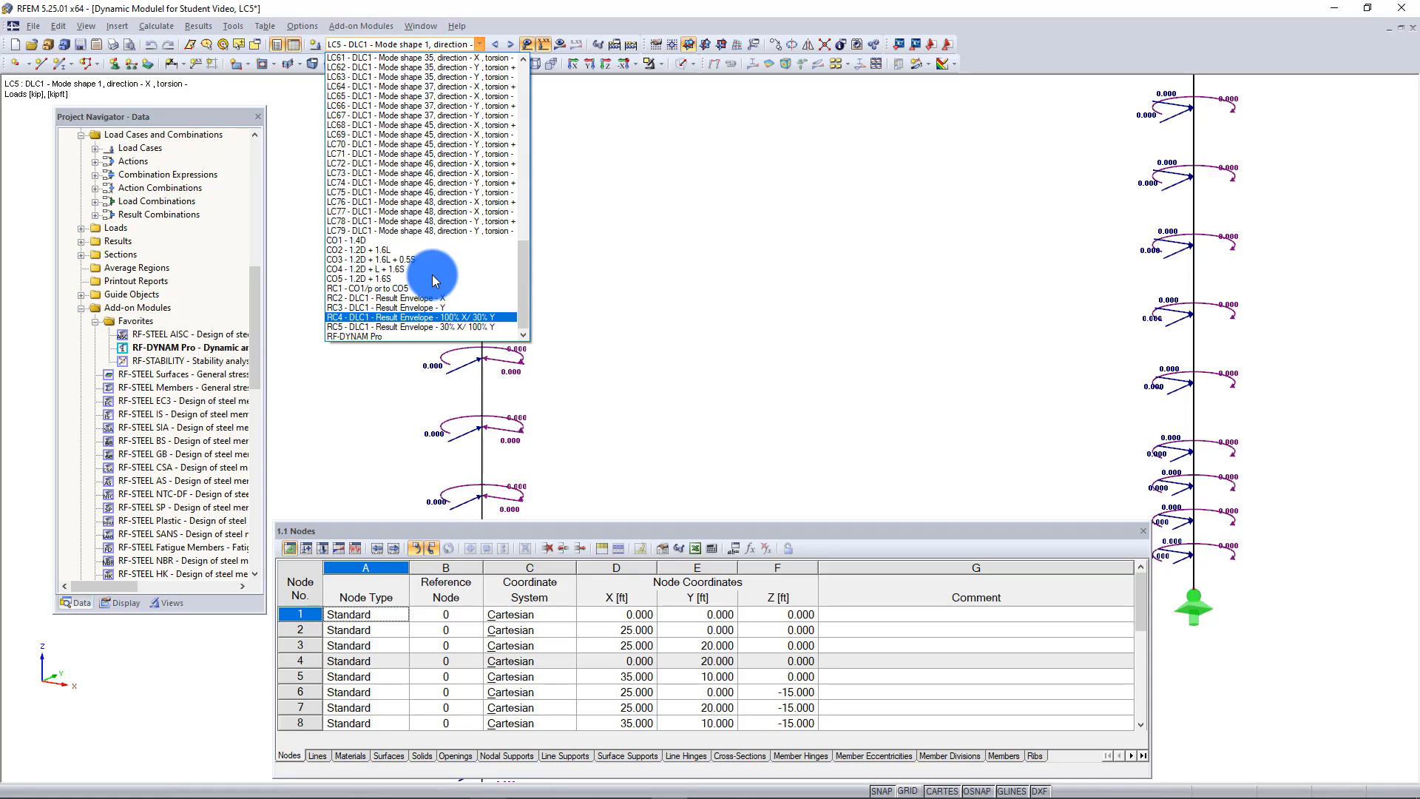
key(Up)
key(Down)
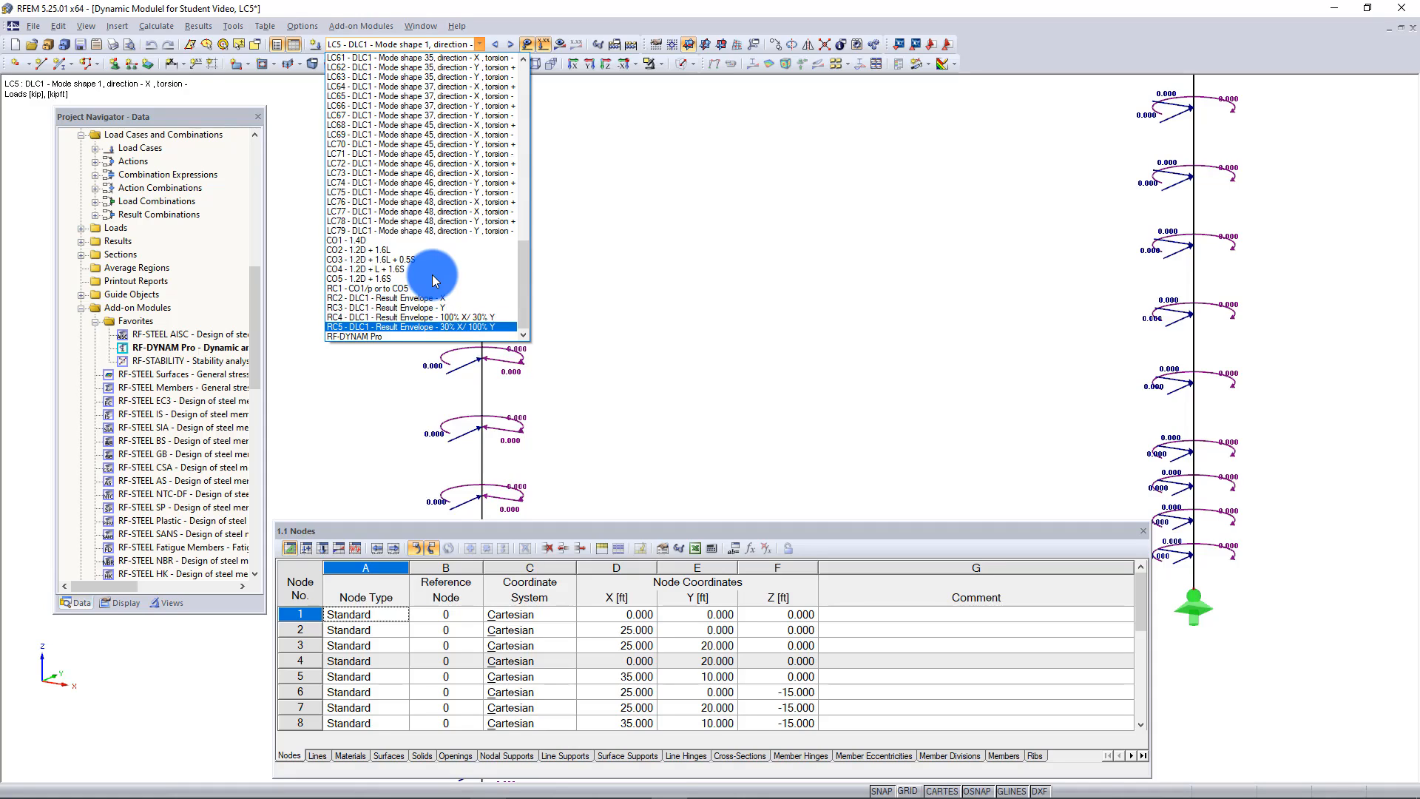
key(Up)
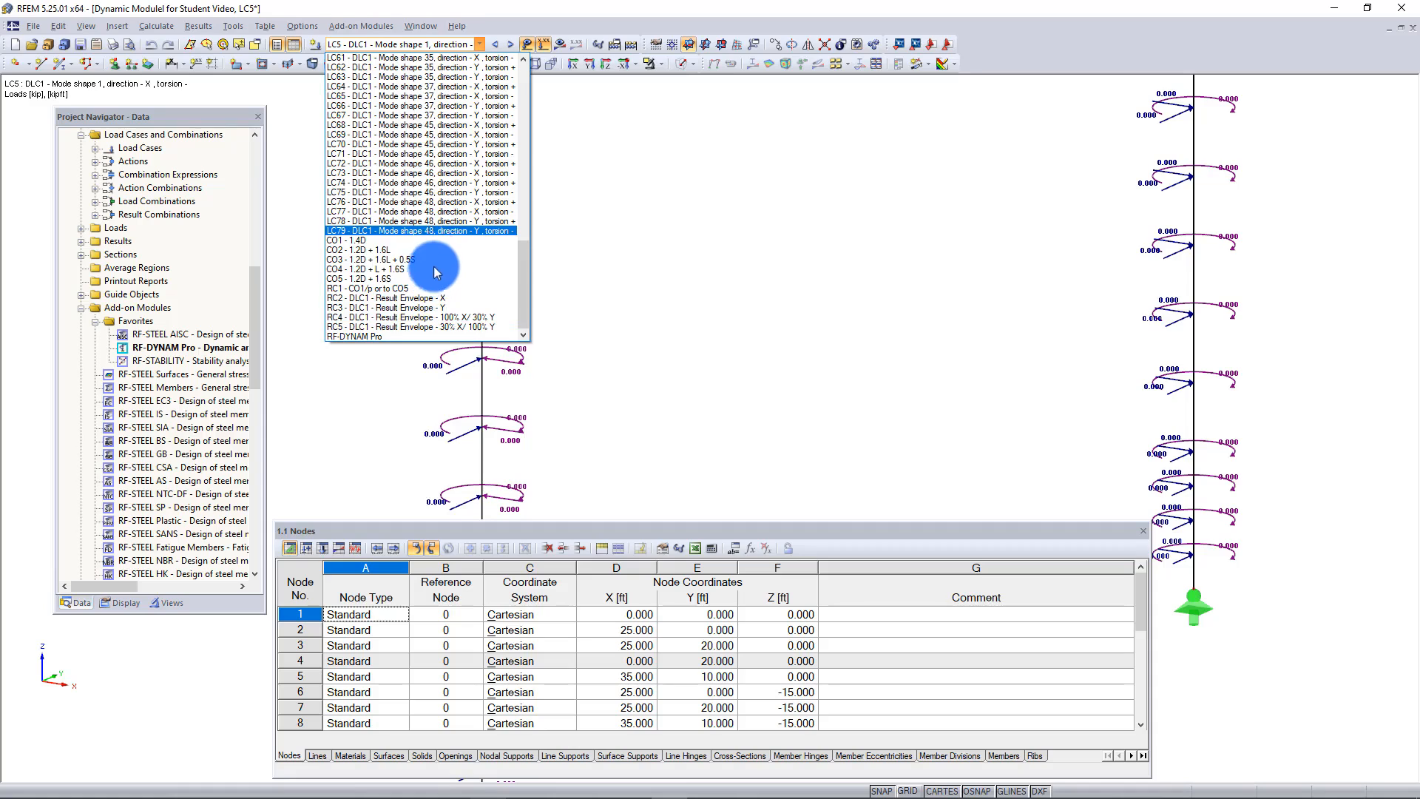
click(477, 43)
scroll(688, 189, down, 4)
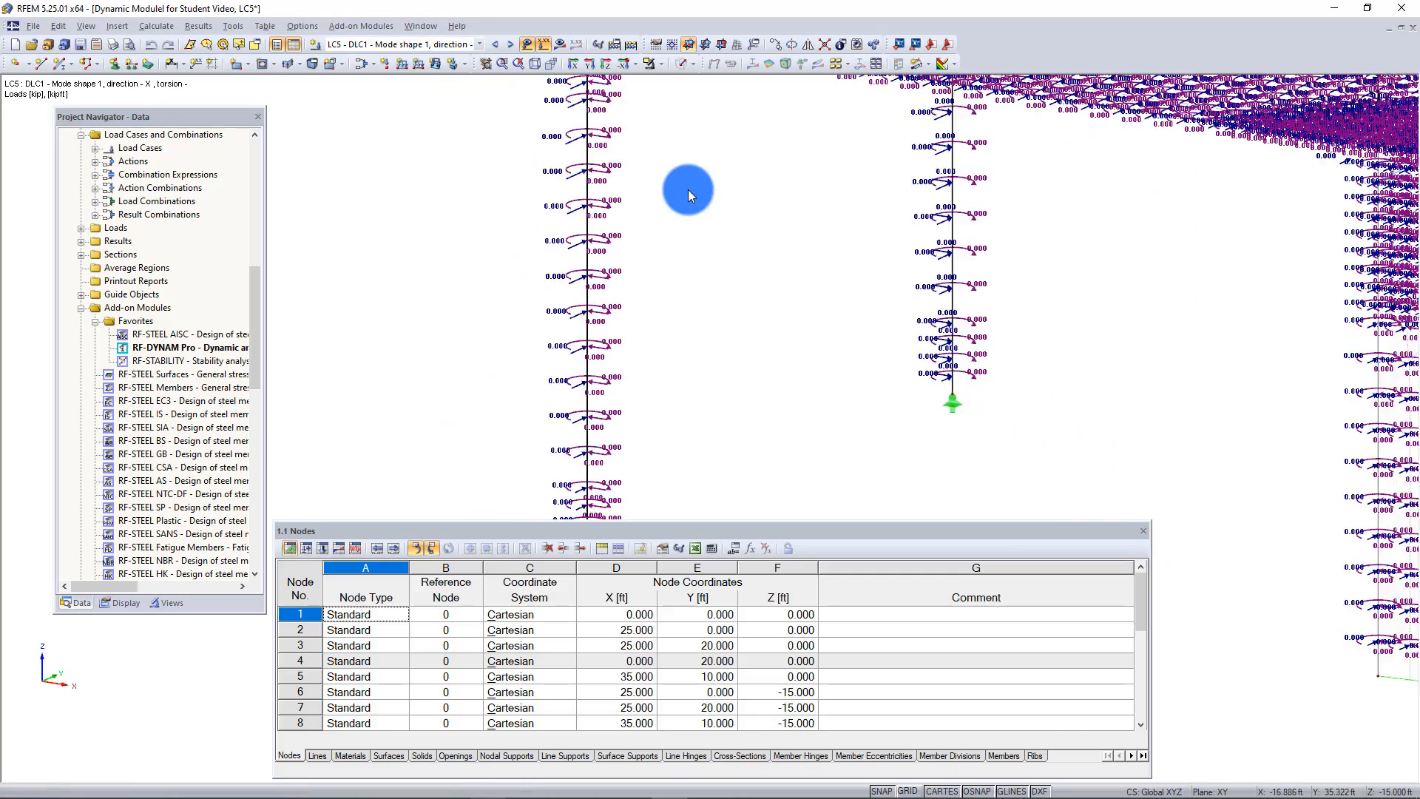
- Display the global deformations of result combination RC4, the DLC1 envelope for 100% X/30% Y, on the whole model
scroll(688, 190, down, 5)
scroll(895, 201, down, 3)
middle_drag(891, 203, 619, 327)
click(478, 43)
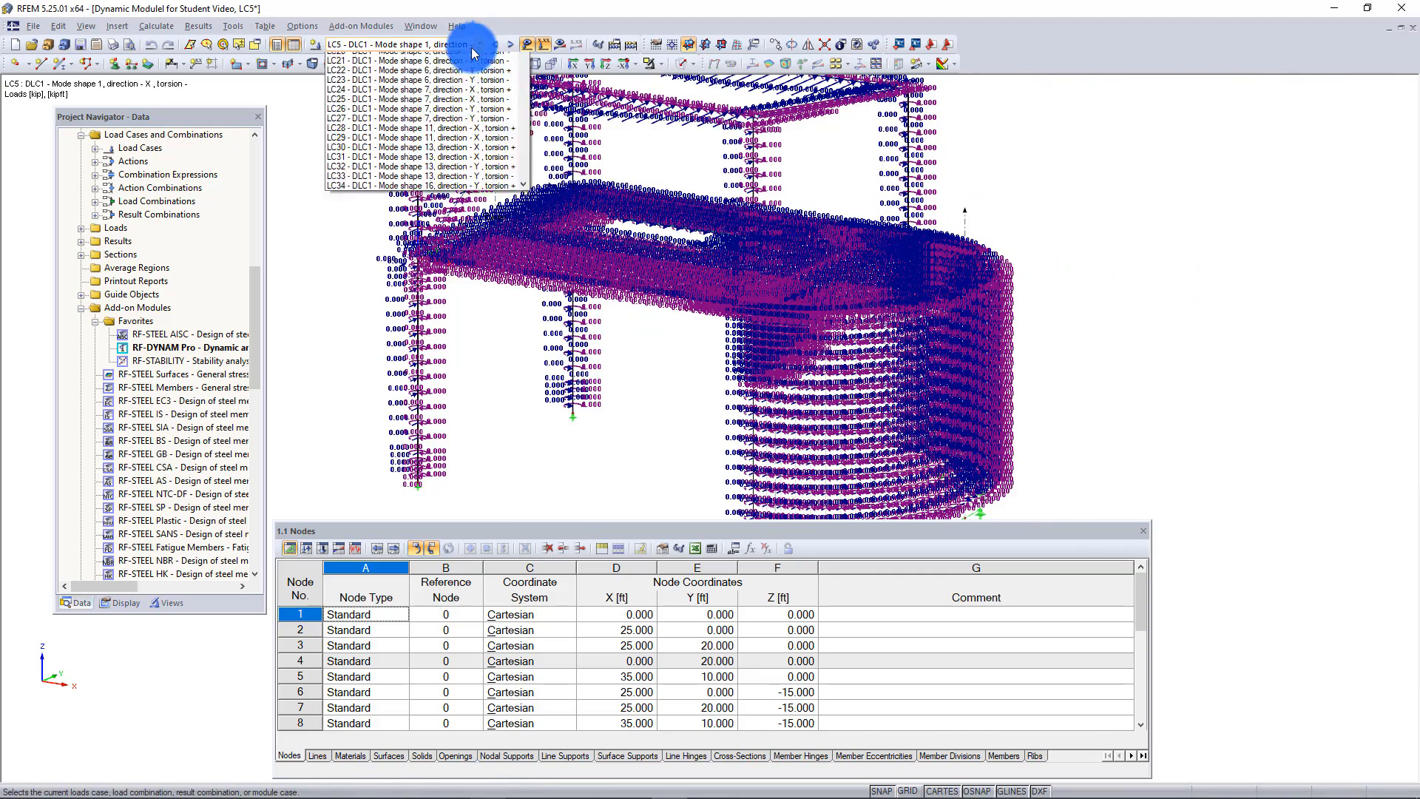
scroll(438, 149, down, 12)
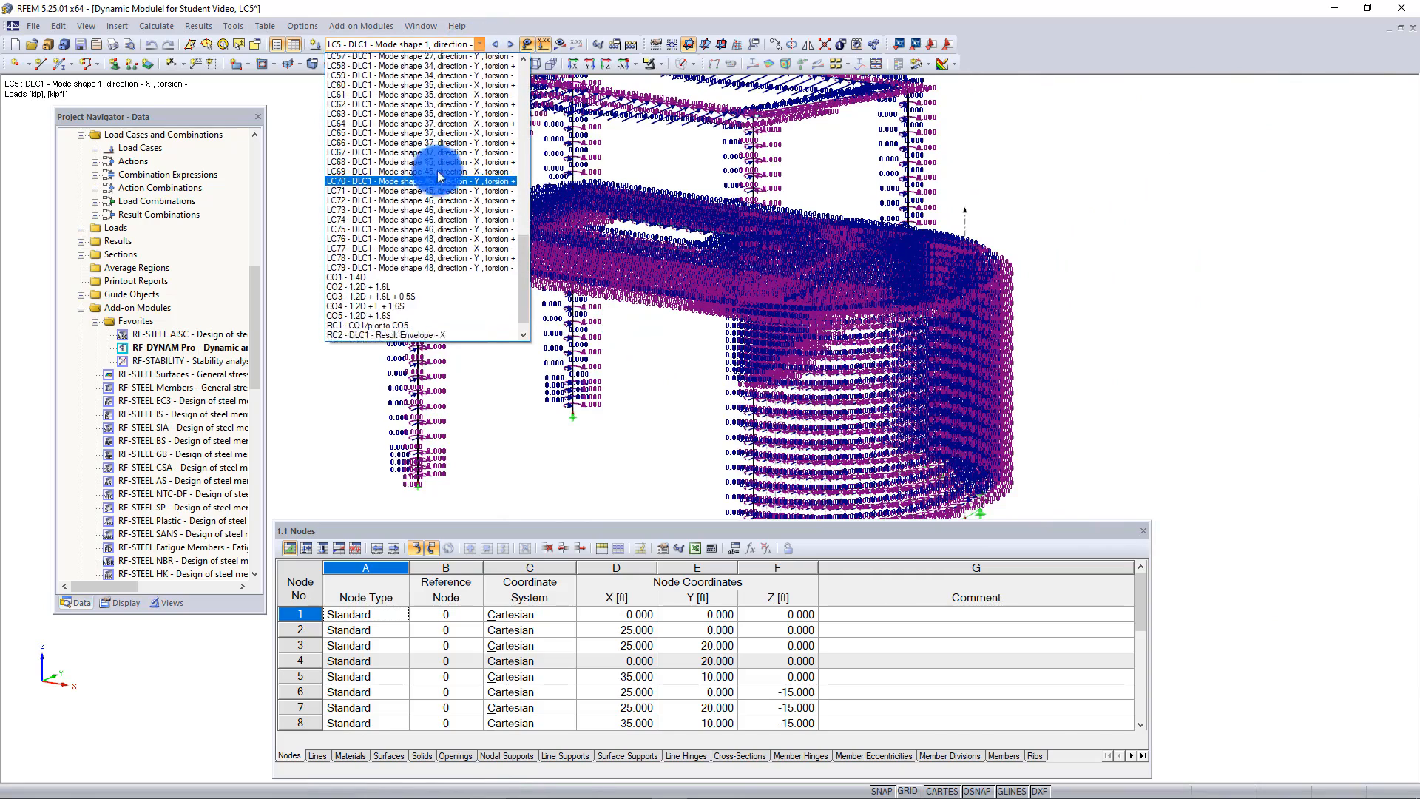
scroll(437, 174, down, 2)
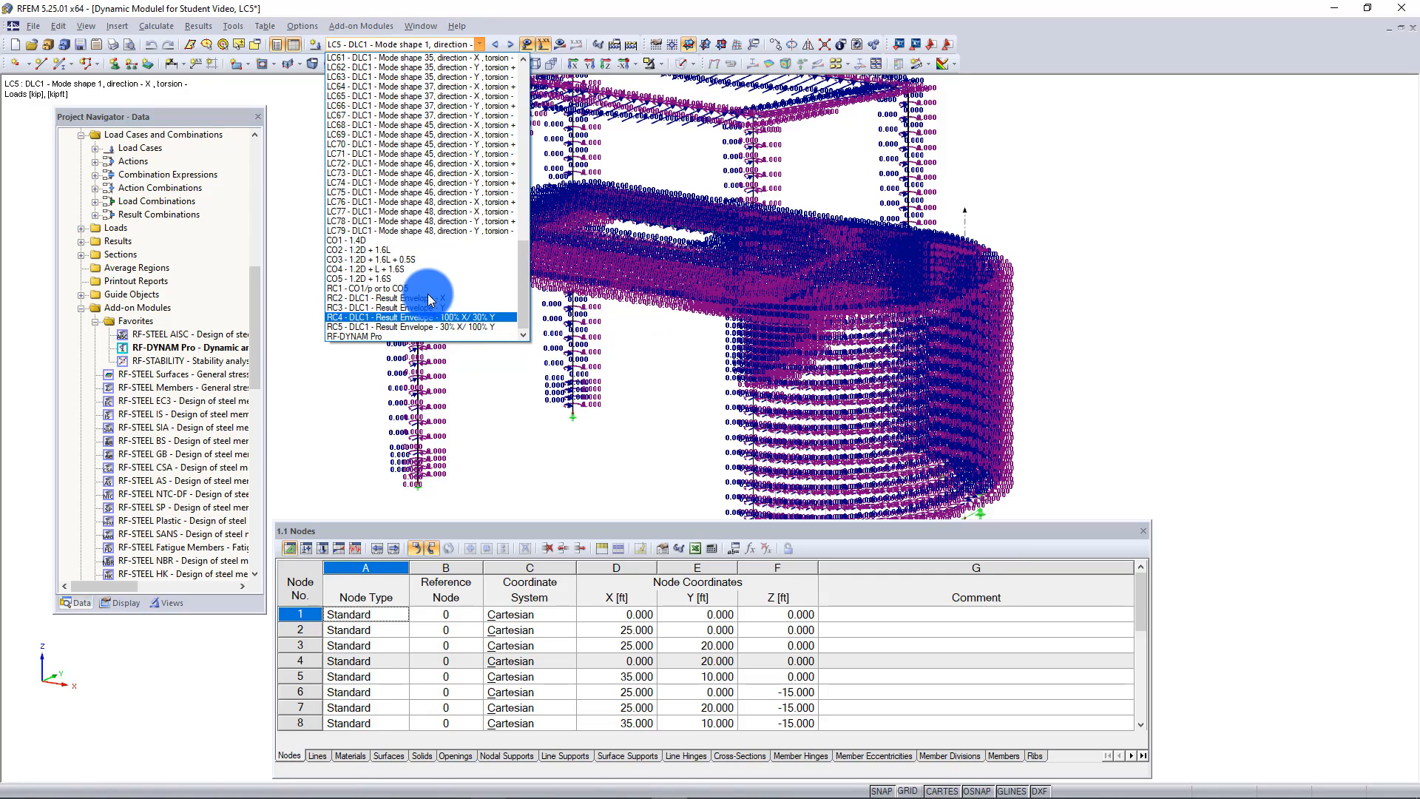
click(469, 318)
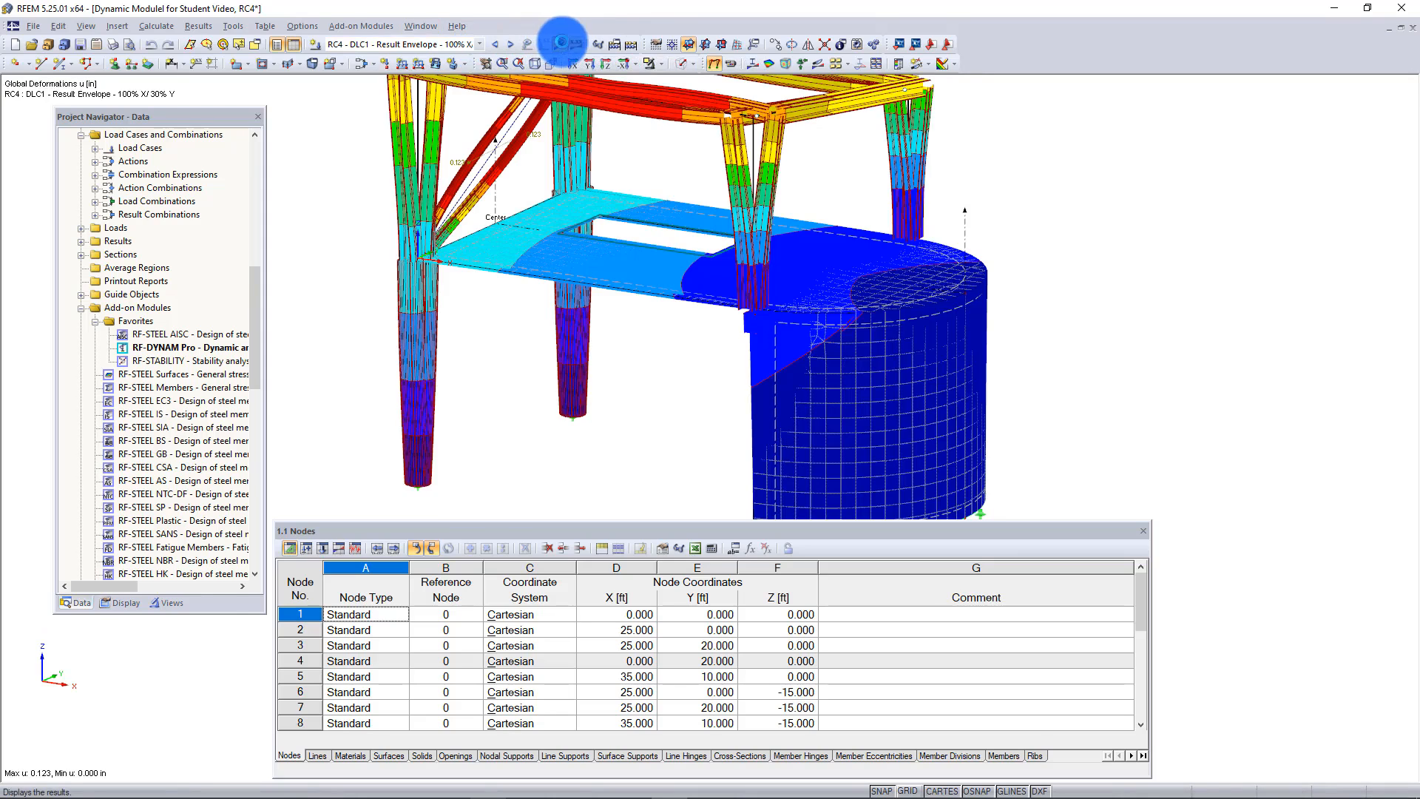
click(561, 42)
scroll(589, 135, down, 3)
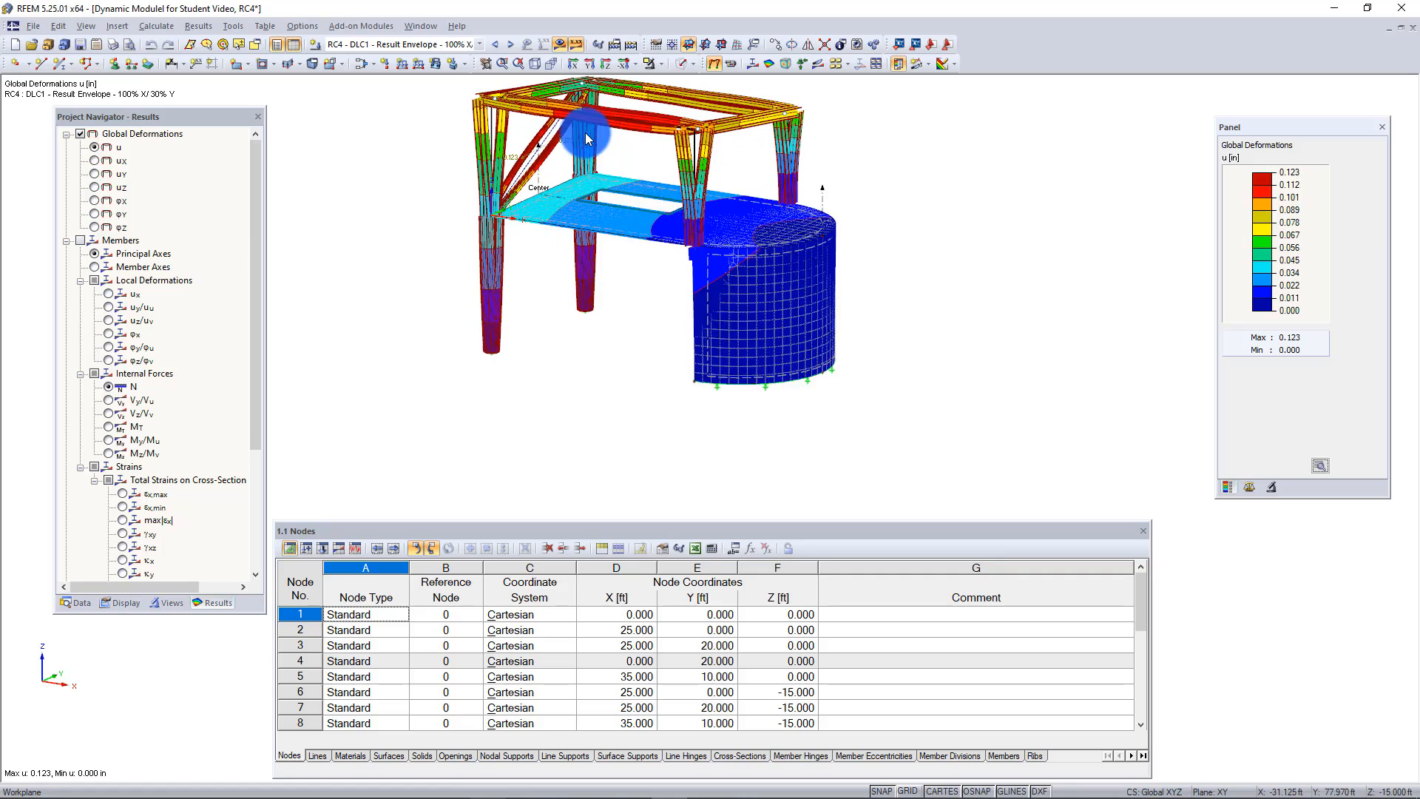
scroll(615, 220, up, 3)
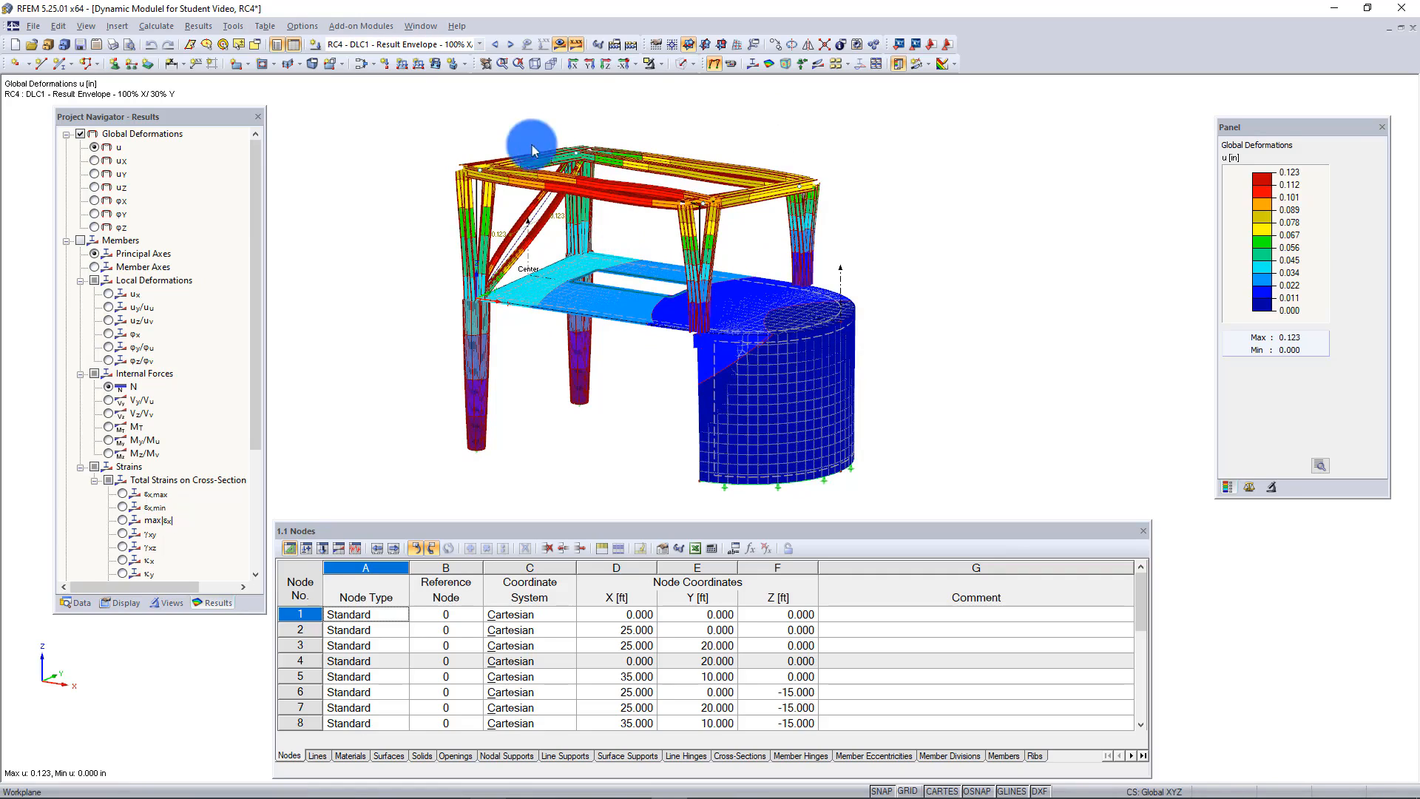
- Display the global deformations of load case LC4, DLC1 mode shape 1 in direction X with positive torsion
click(422, 48)
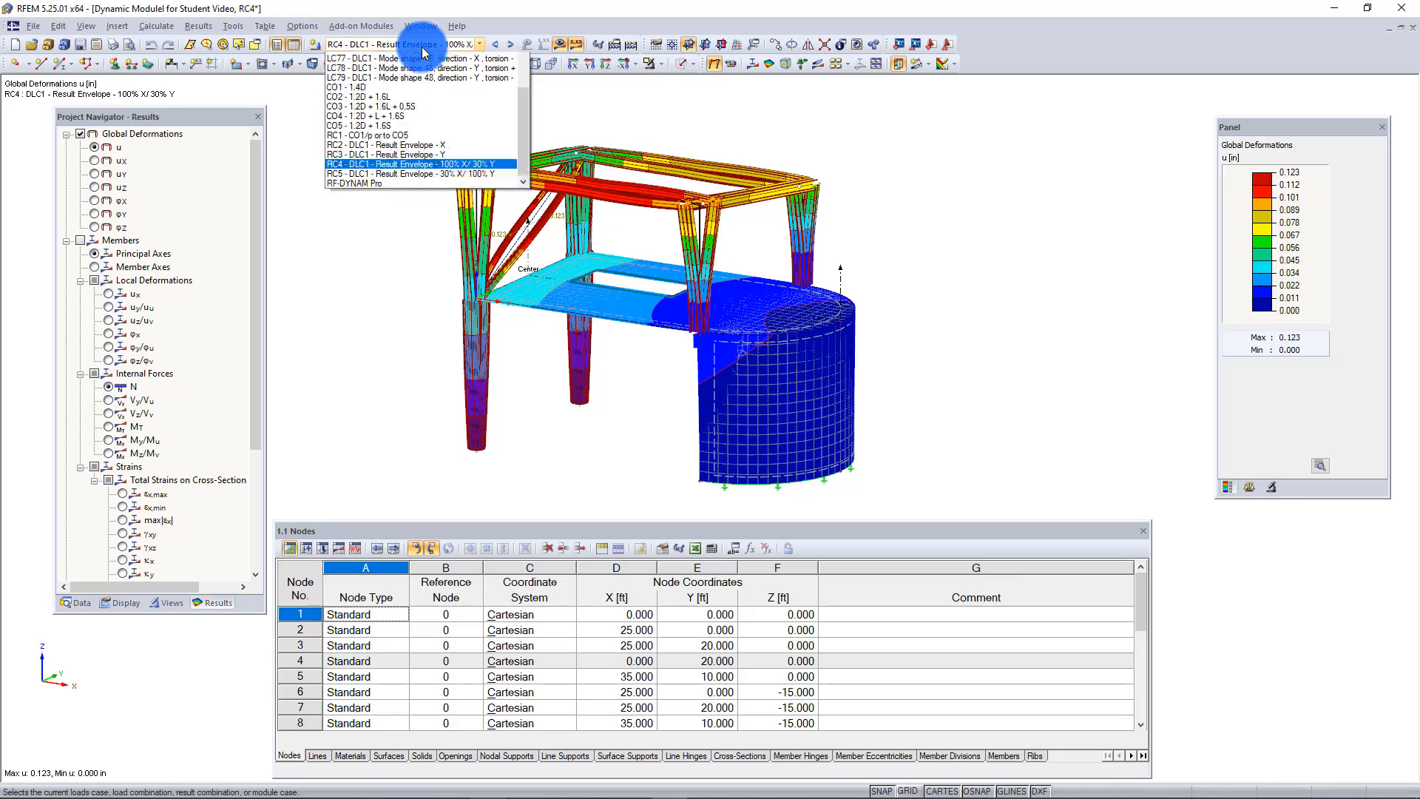
drag(523, 245, 527, 65)
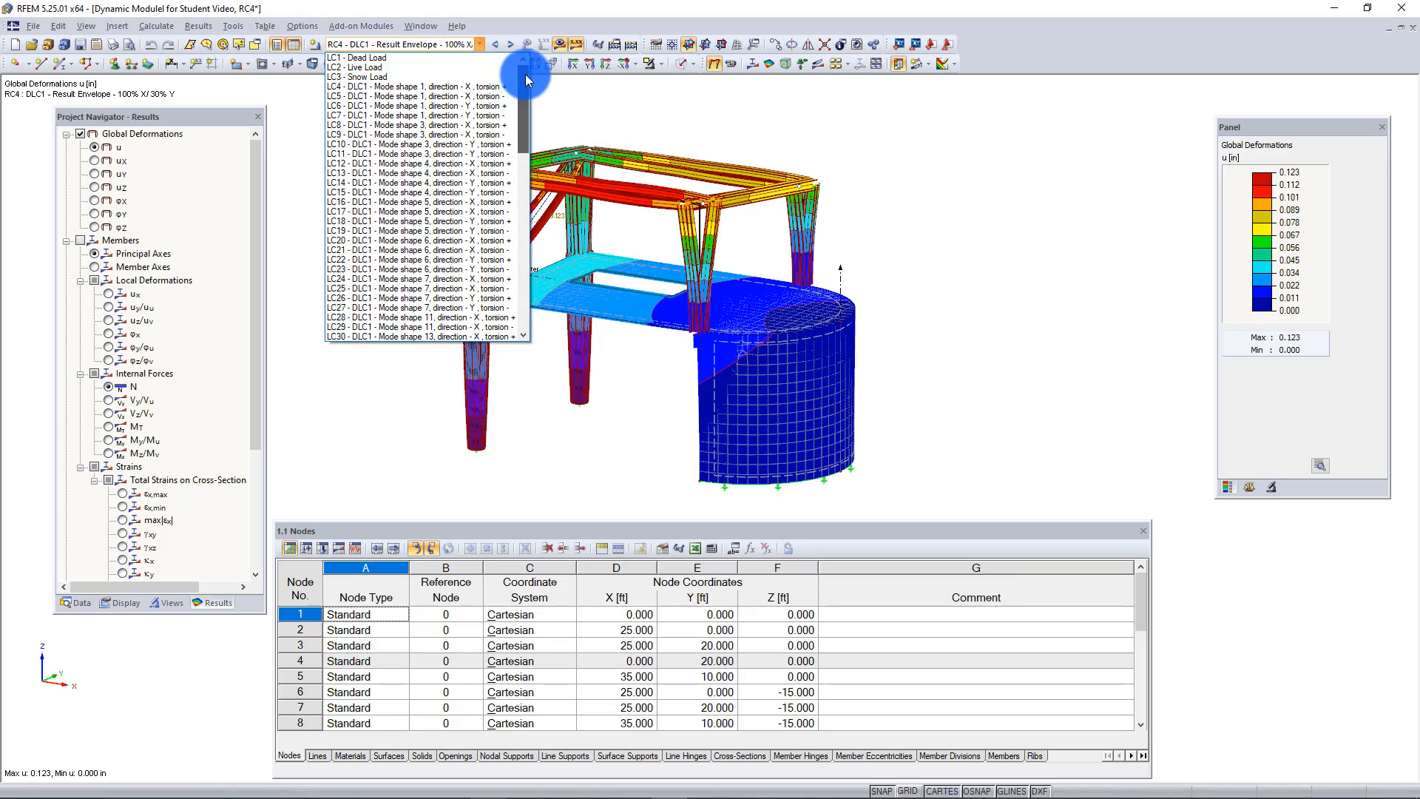
click(412, 88)
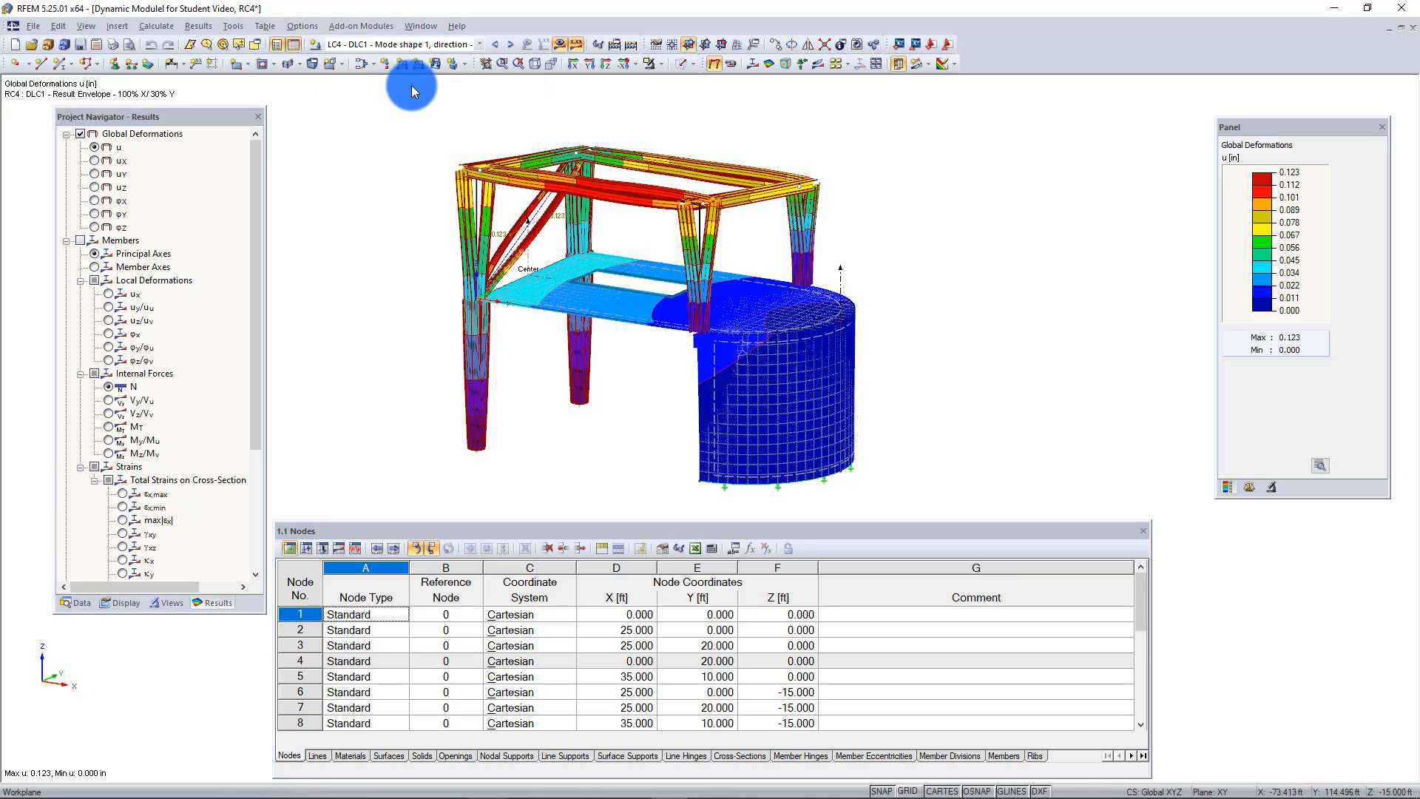
click(543, 45)
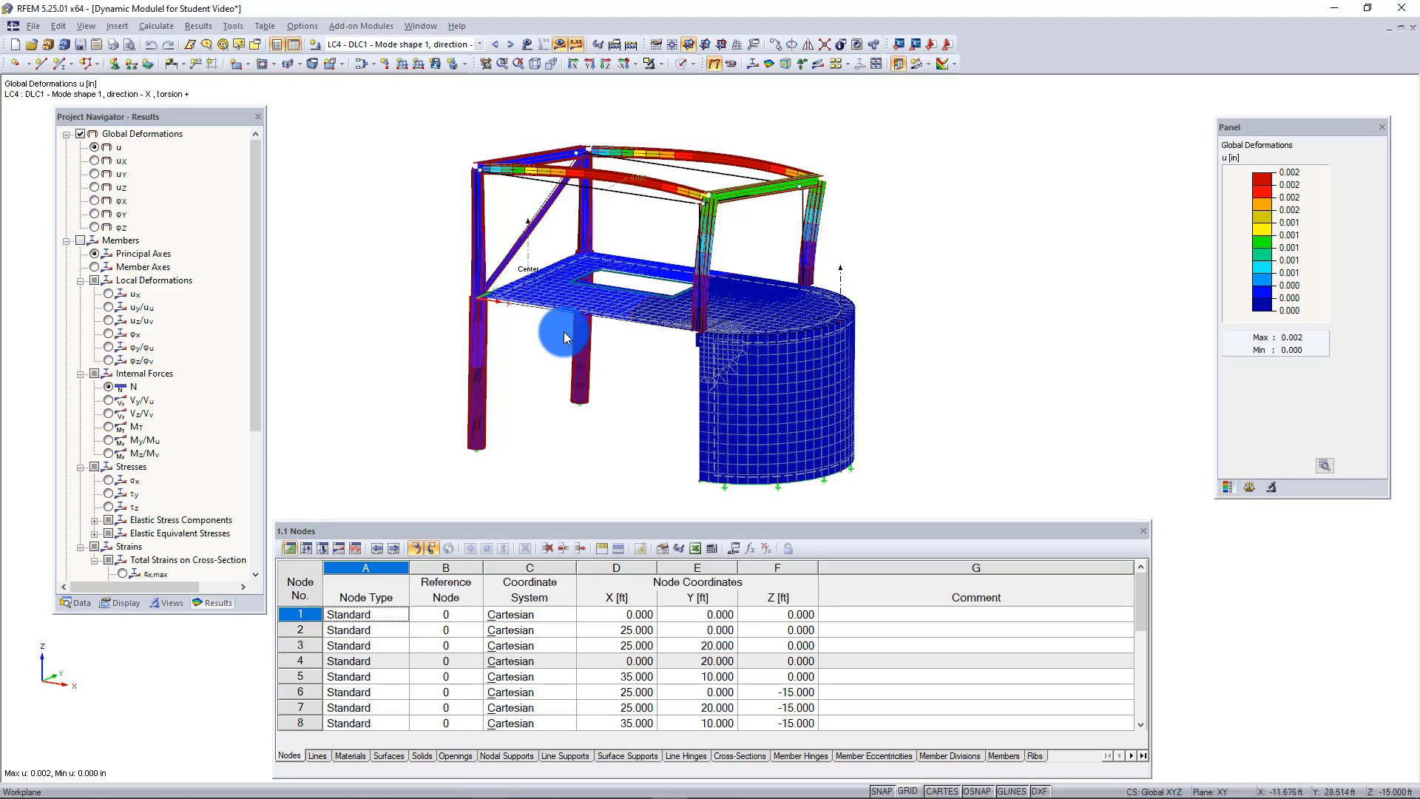
- Examine the RF-DYNAM Pro effective modal mass factors for NVC2 and display mode shape 1 on the model
click(356, 549)
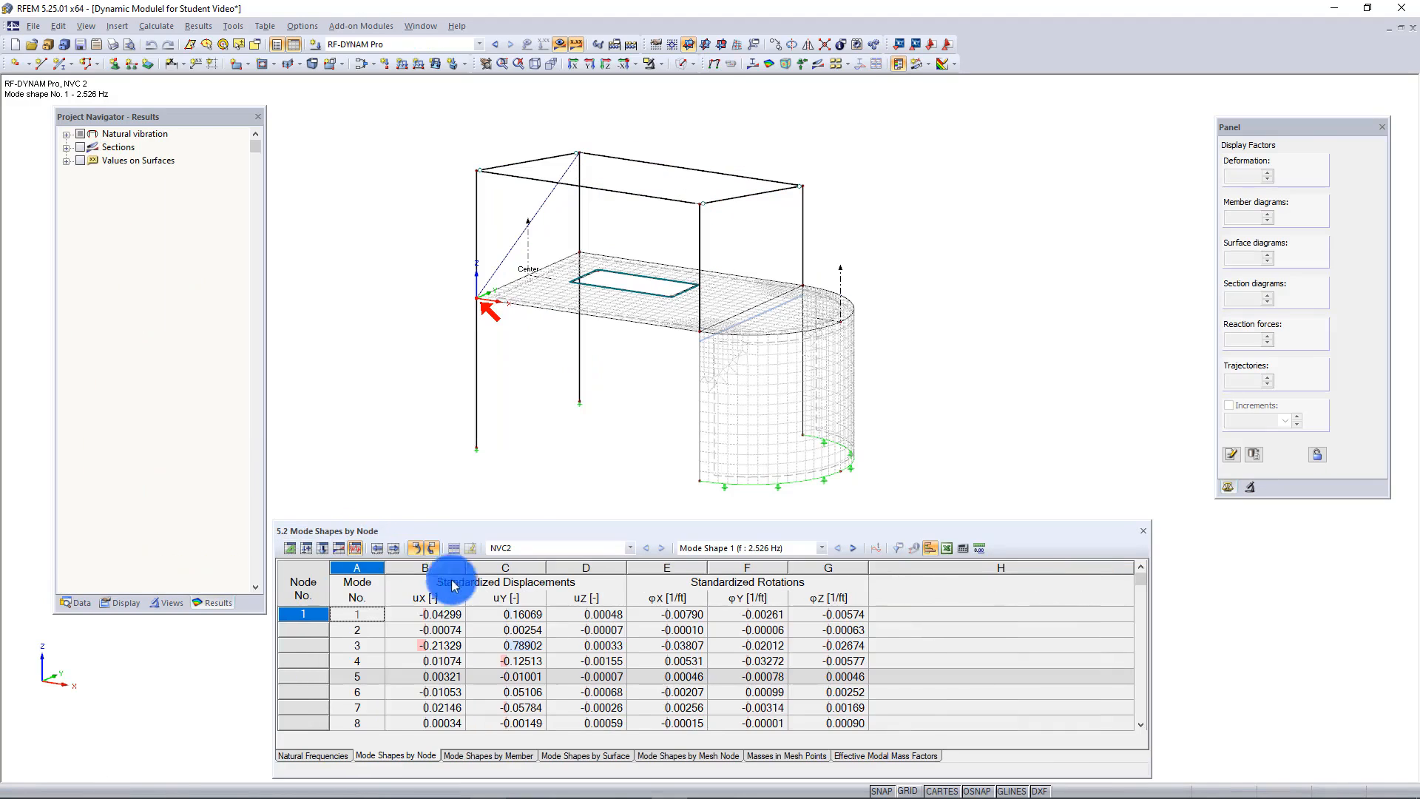
click(867, 756)
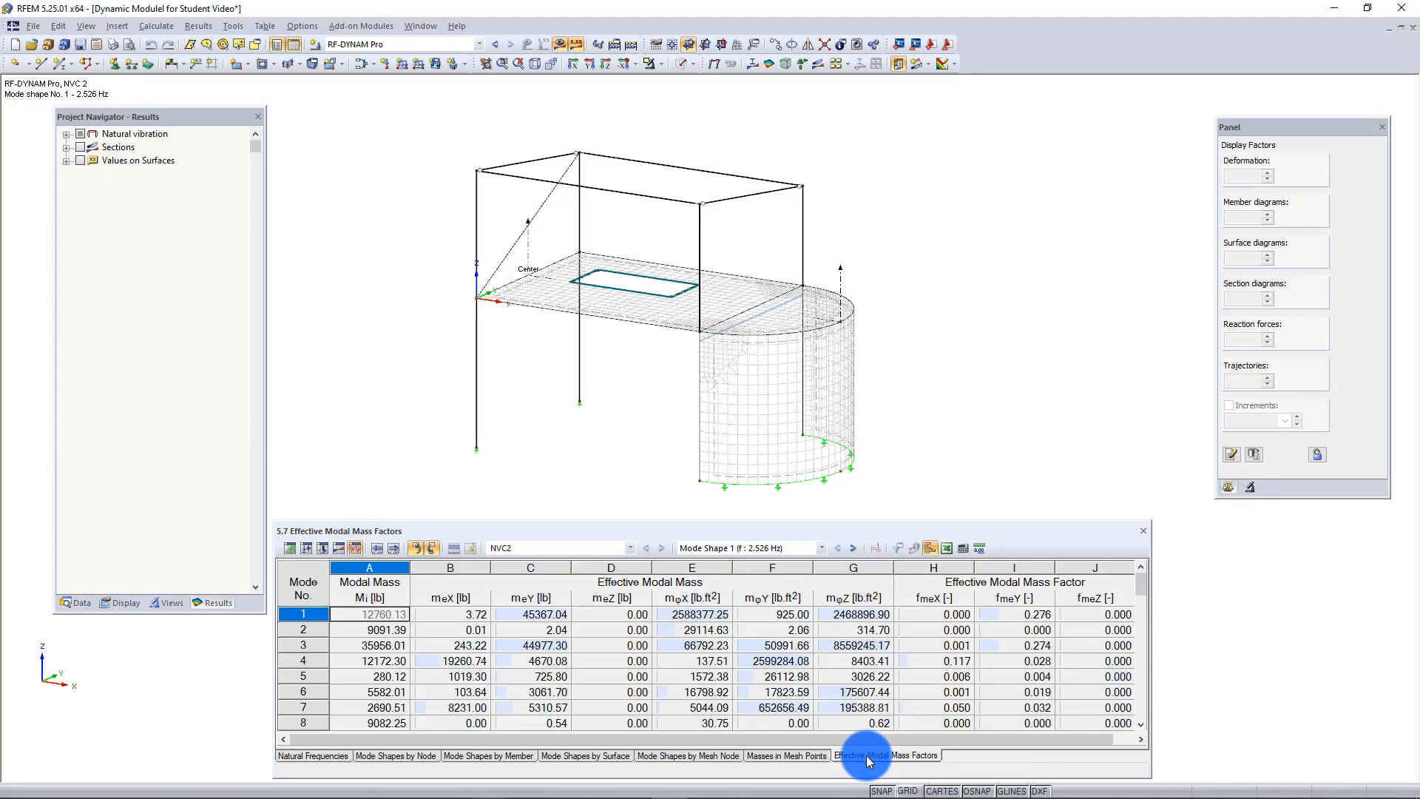
click(305, 615)
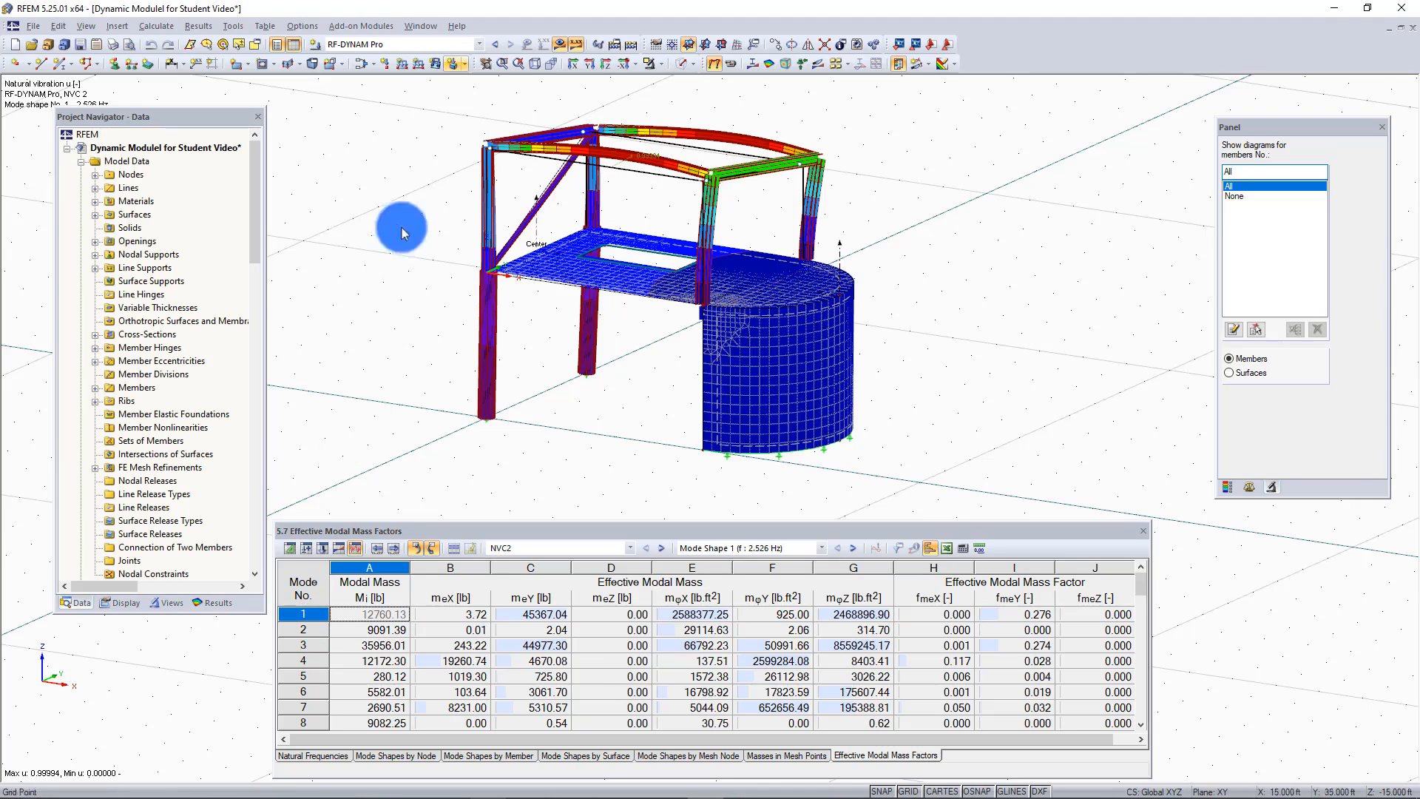
- Switch from the RF-DYNAM Pro mode shape back to the deformations of load case LC4 for comparison
click(445, 44)
scroll(446, 46, up, 14)
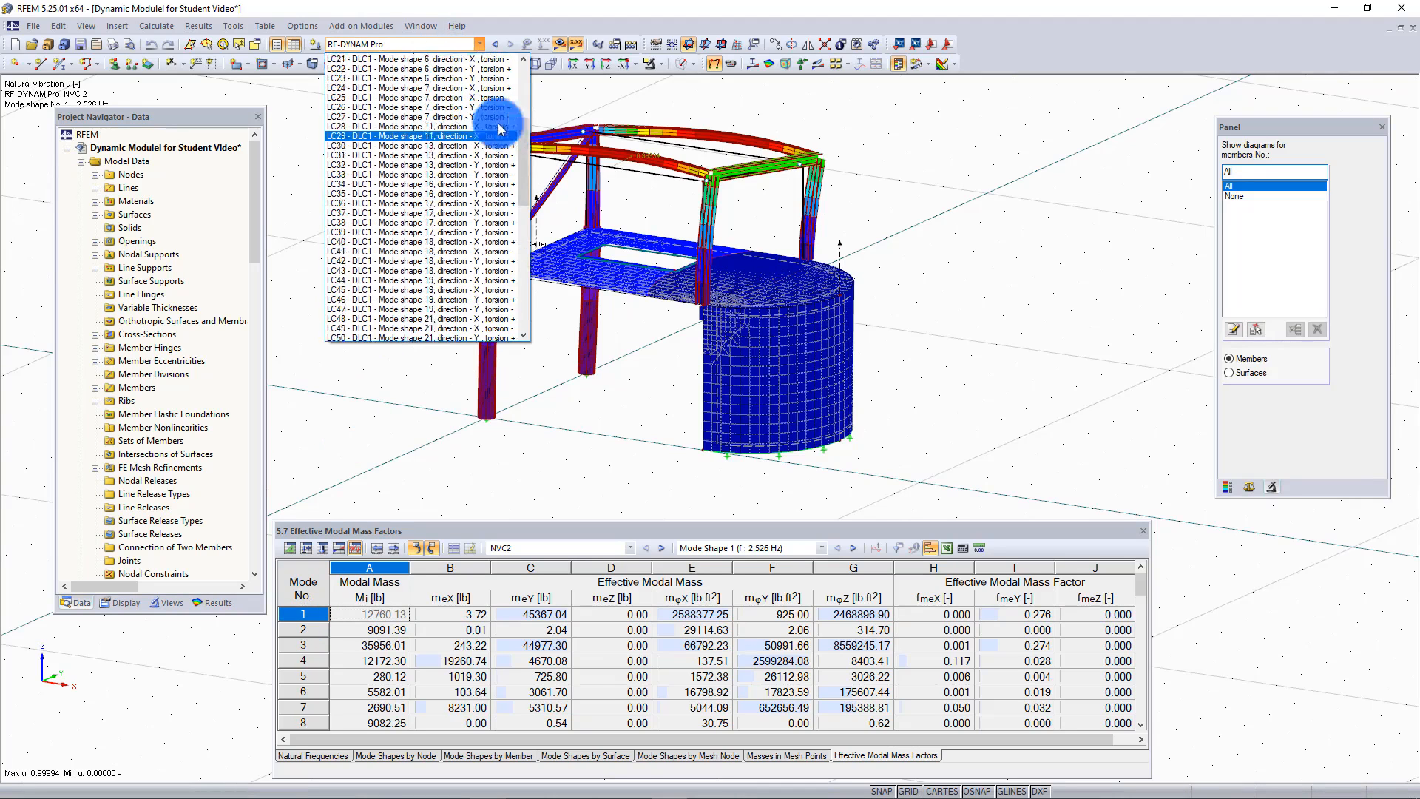
drag(525, 162, 476, 88)
click(415, 85)
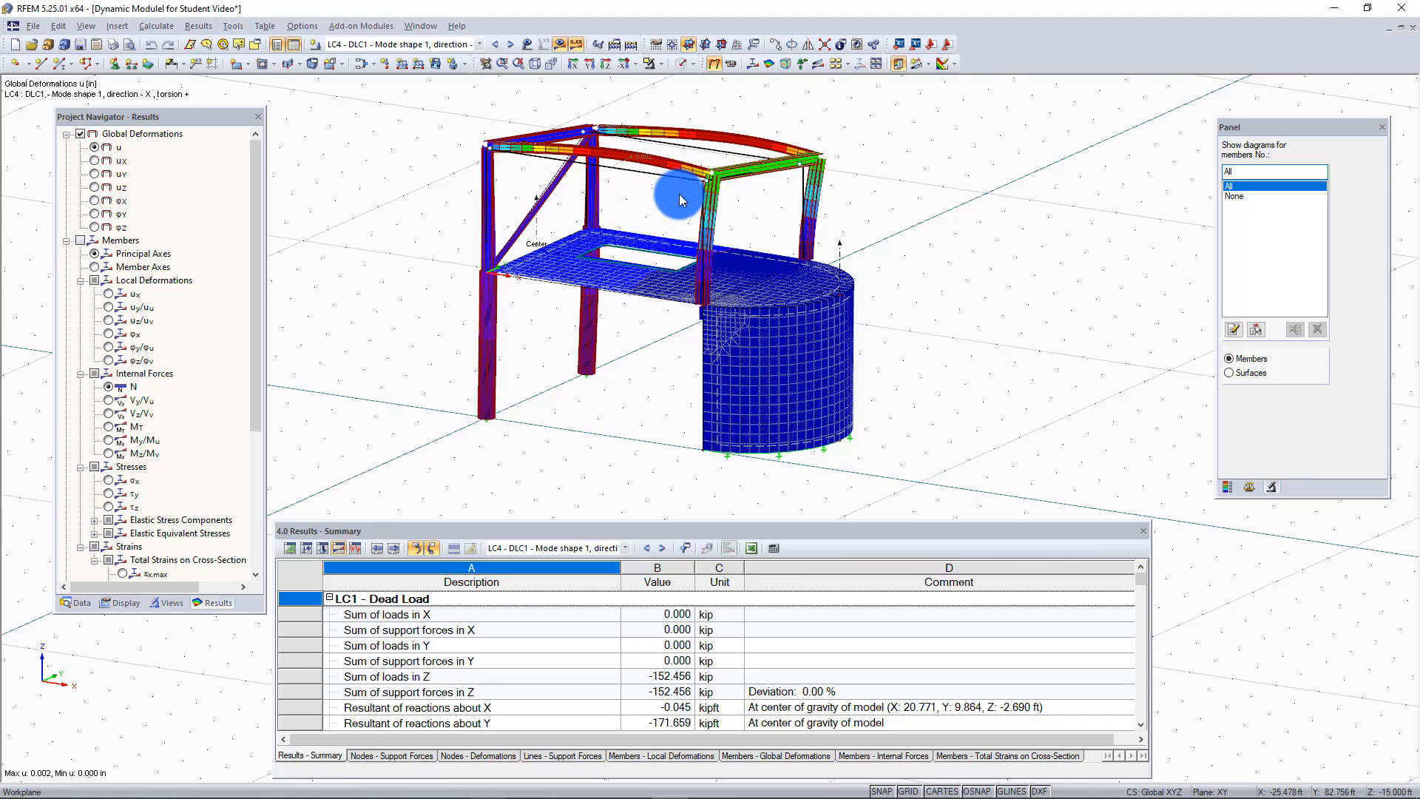
- Look through the available load cases down to the result envelopes RC2 to RC5, keeping LC4 as the current load case
click(455, 45)
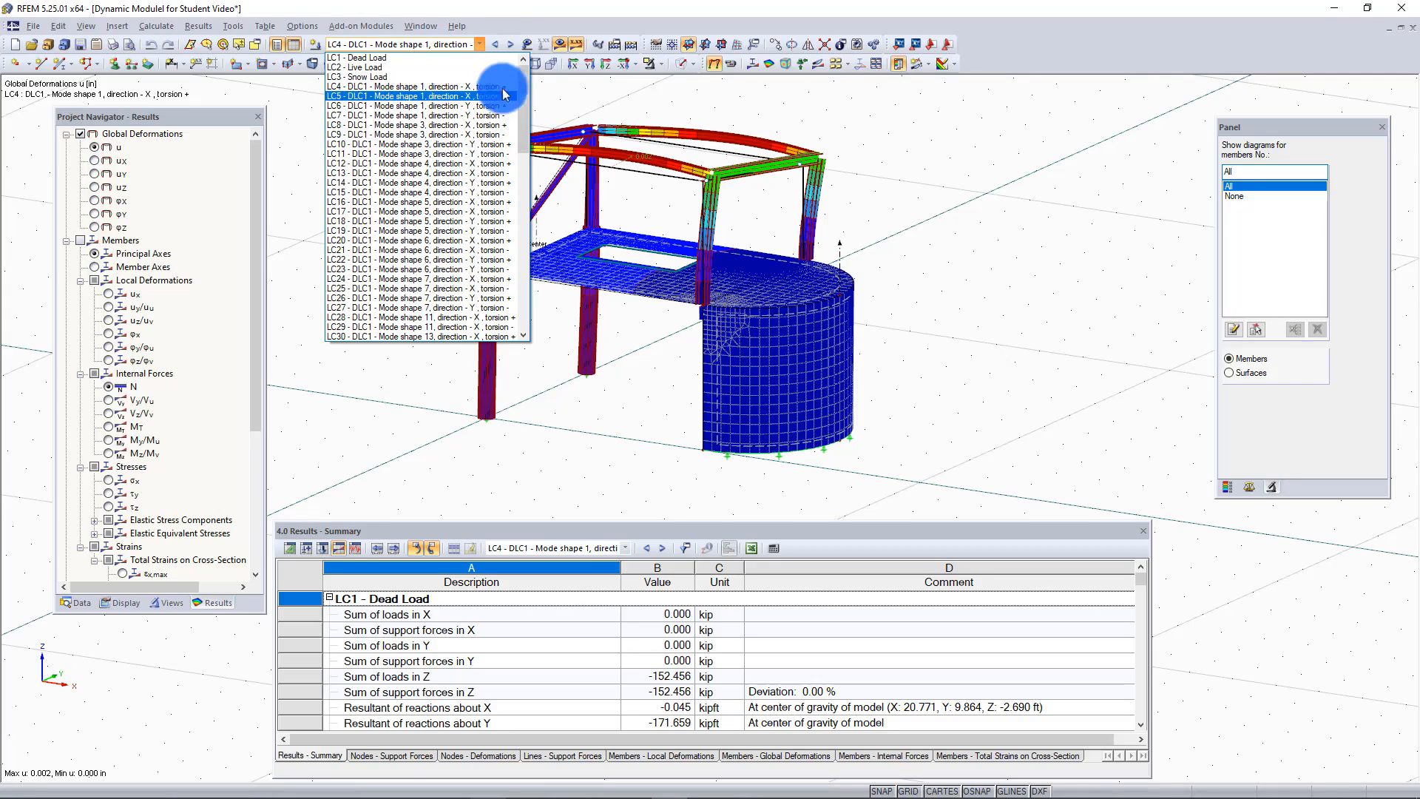
drag(522, 89, 465, 298)
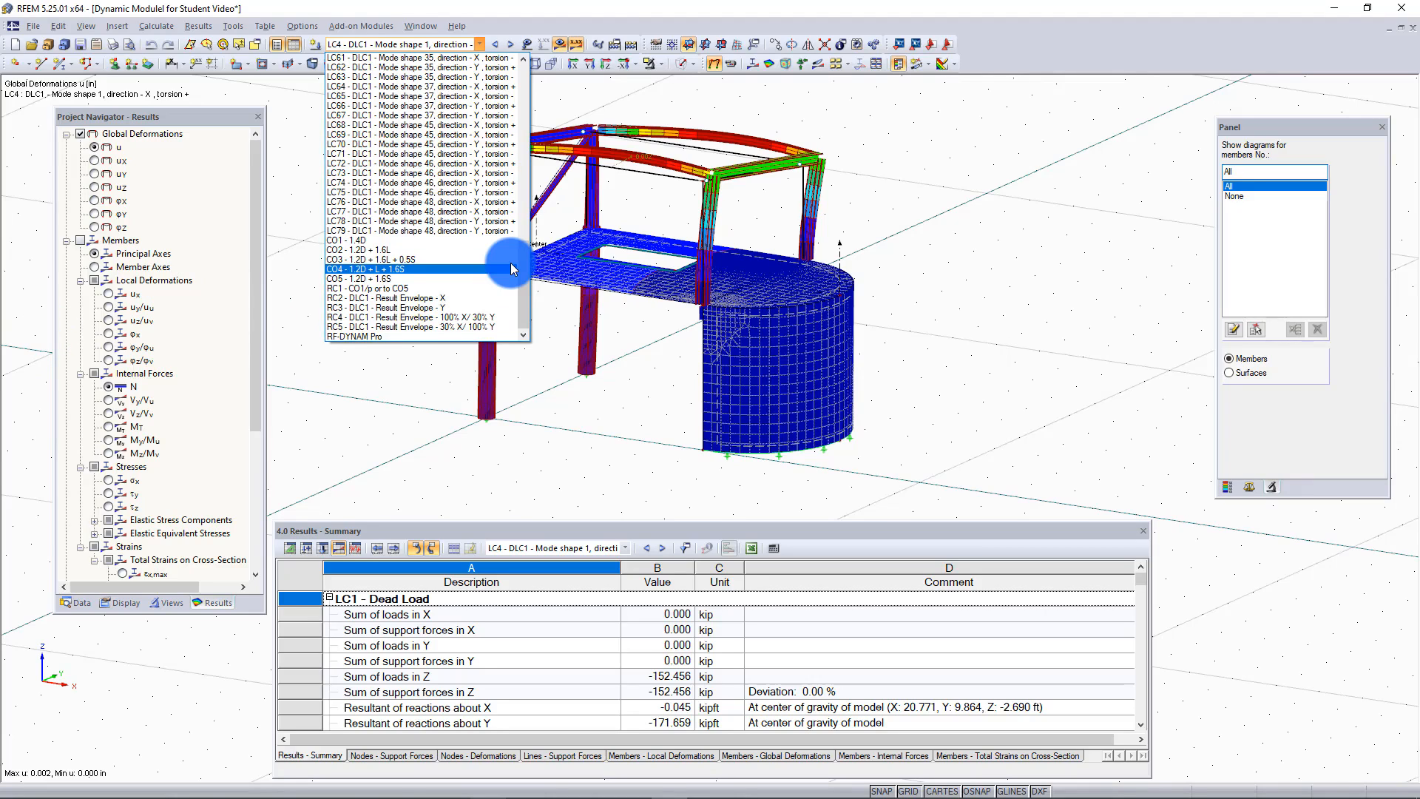
click(477, 45)
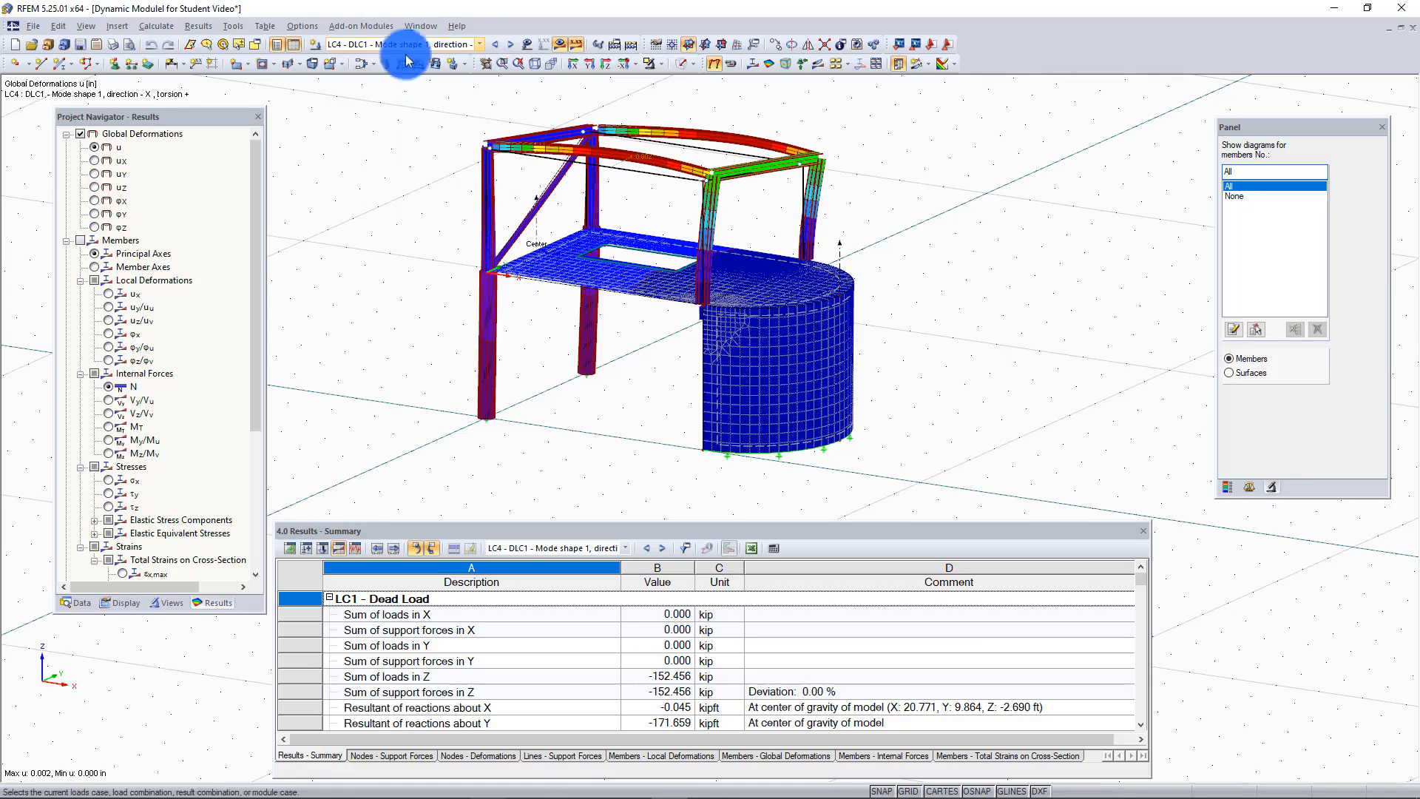
- Create a new result combination described as "Gravity loads and Seismic"
click(362, 65)
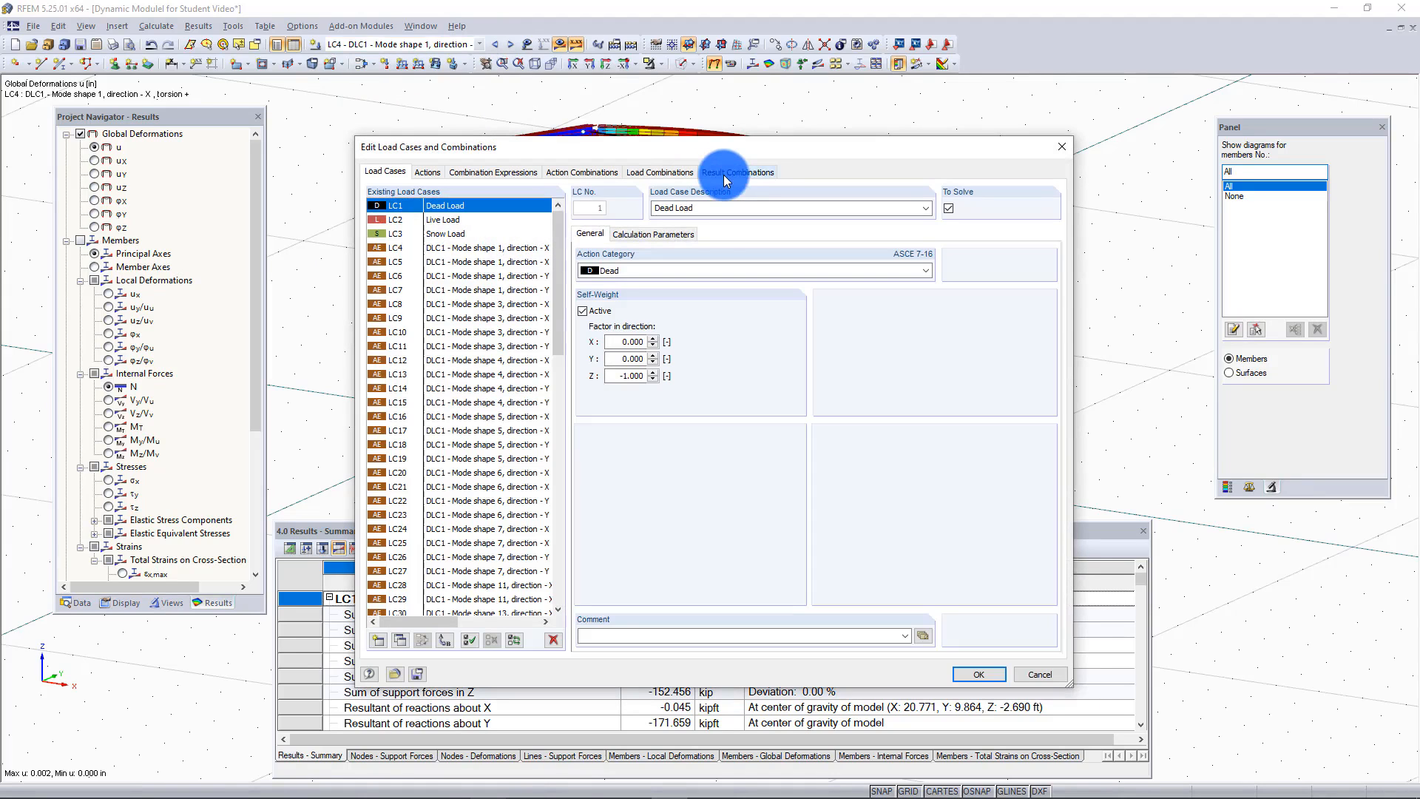
click(723, 175)
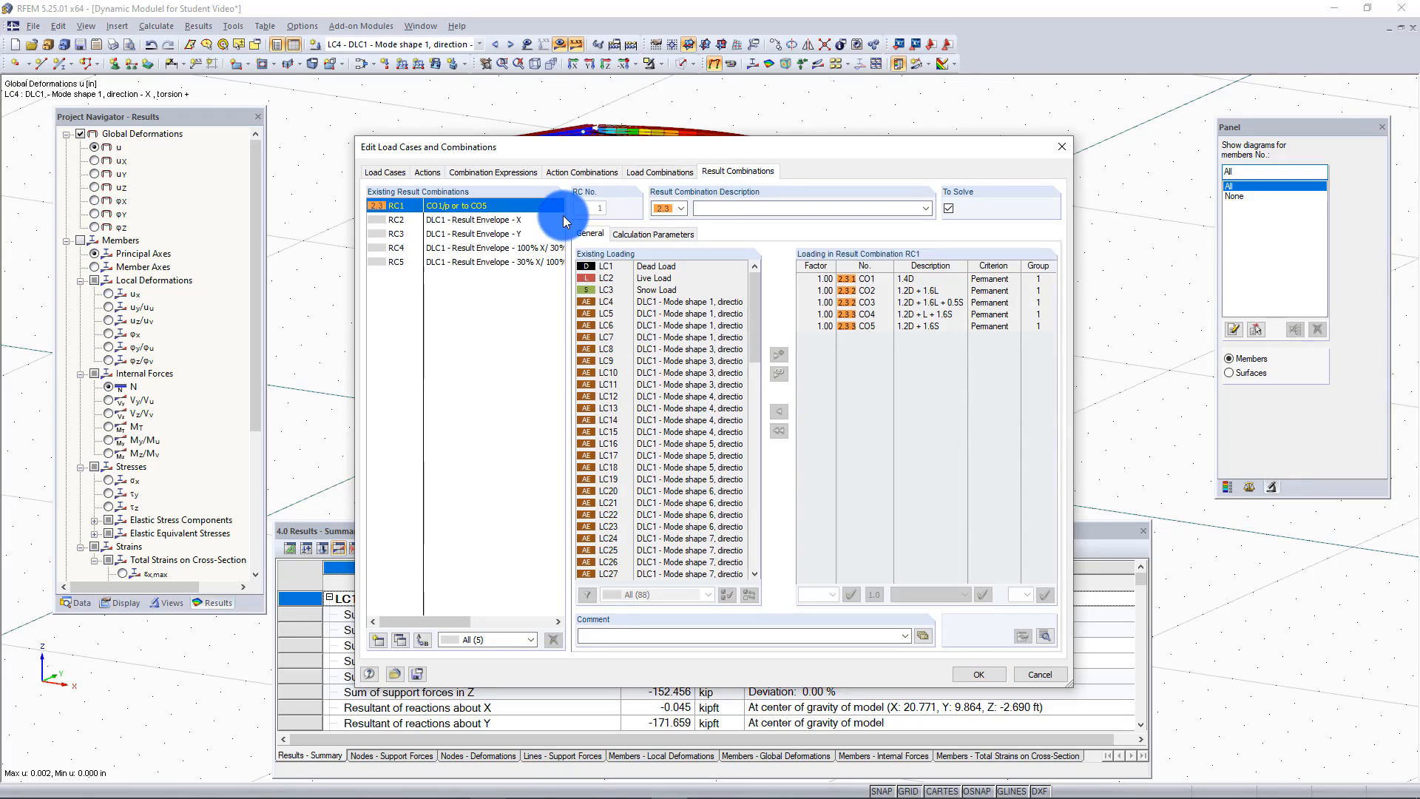
click(379, 641)
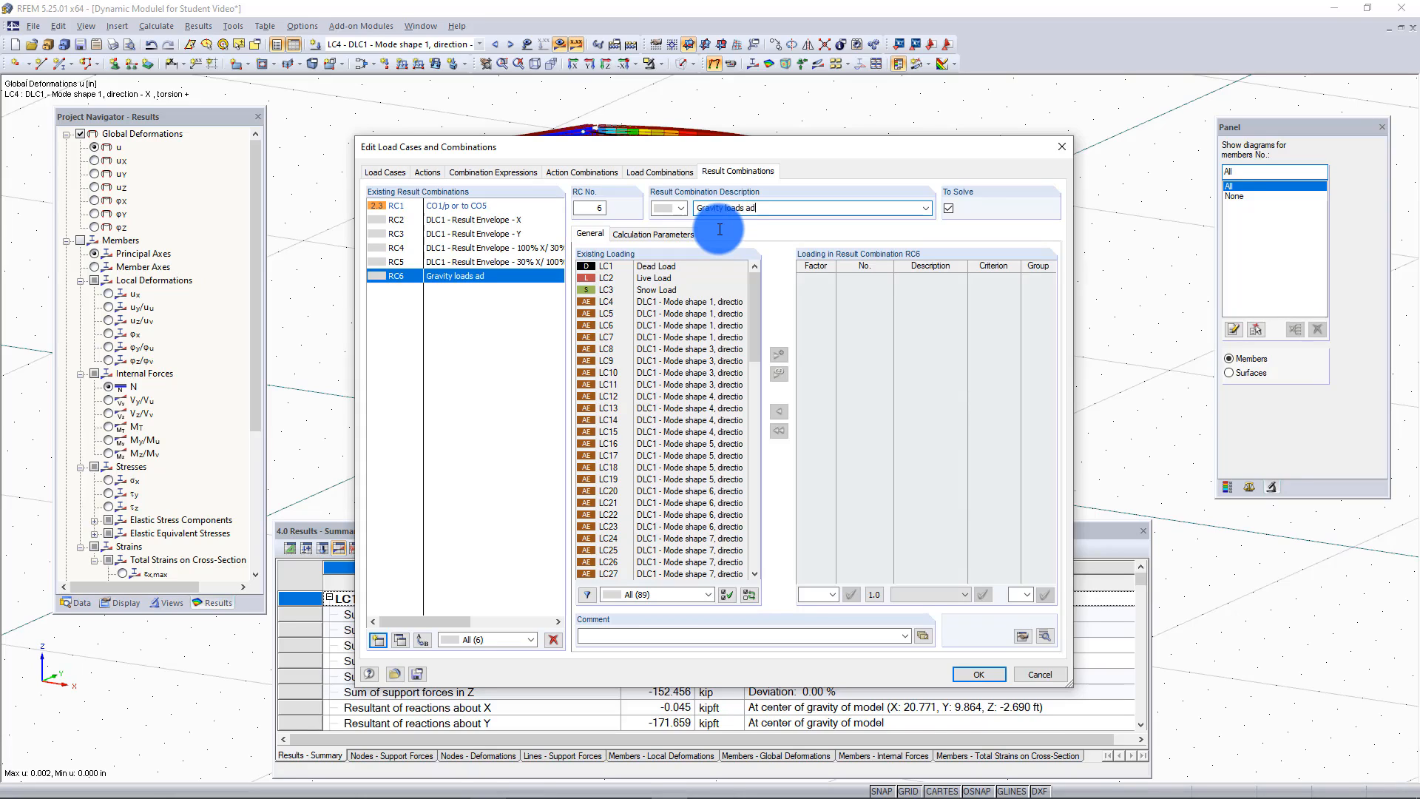
text(ismic)
- Add dead load LC1, live load LC2 and snow load LC3 additively to the new result combination
click(659, 265)
click(779, 355)
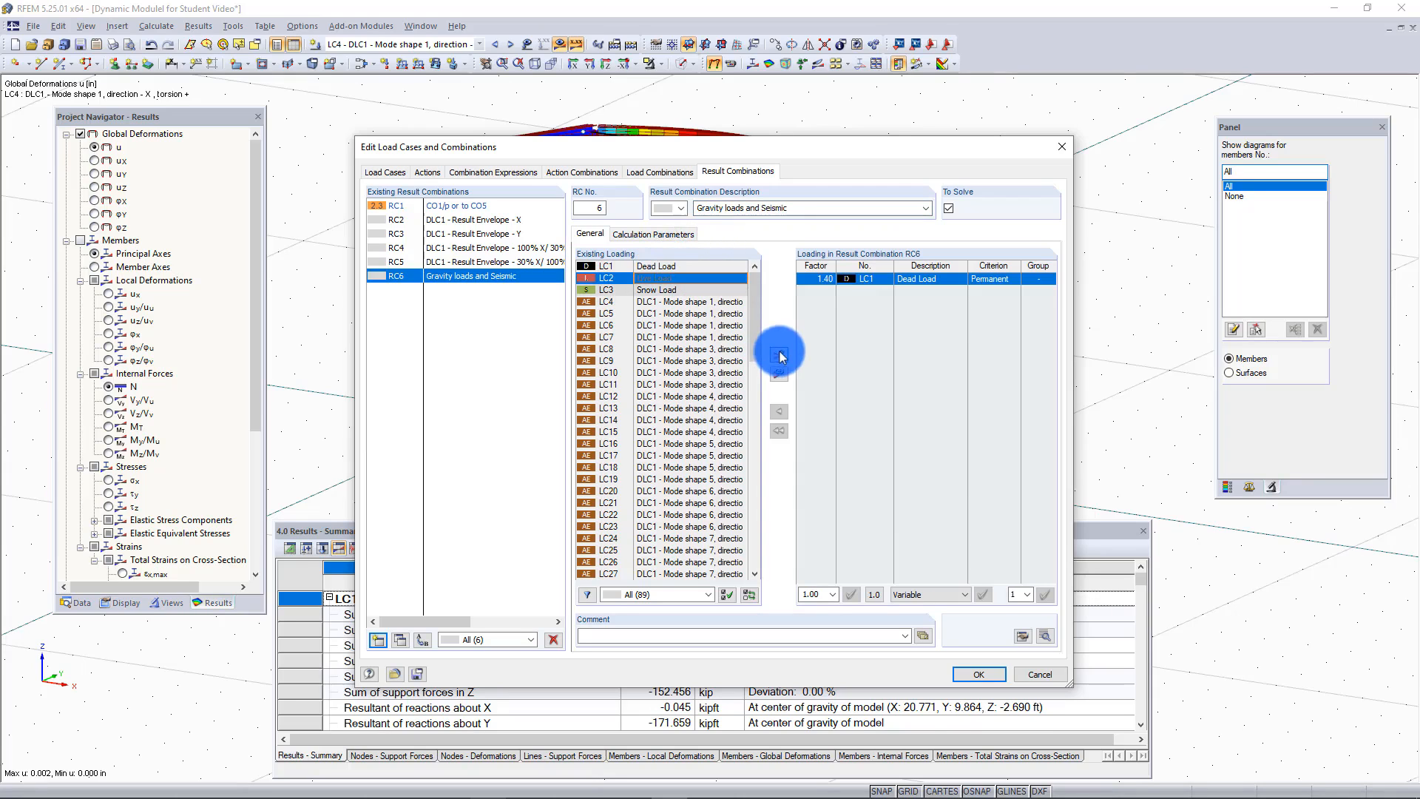
click(781, 356)
click(783, 356)
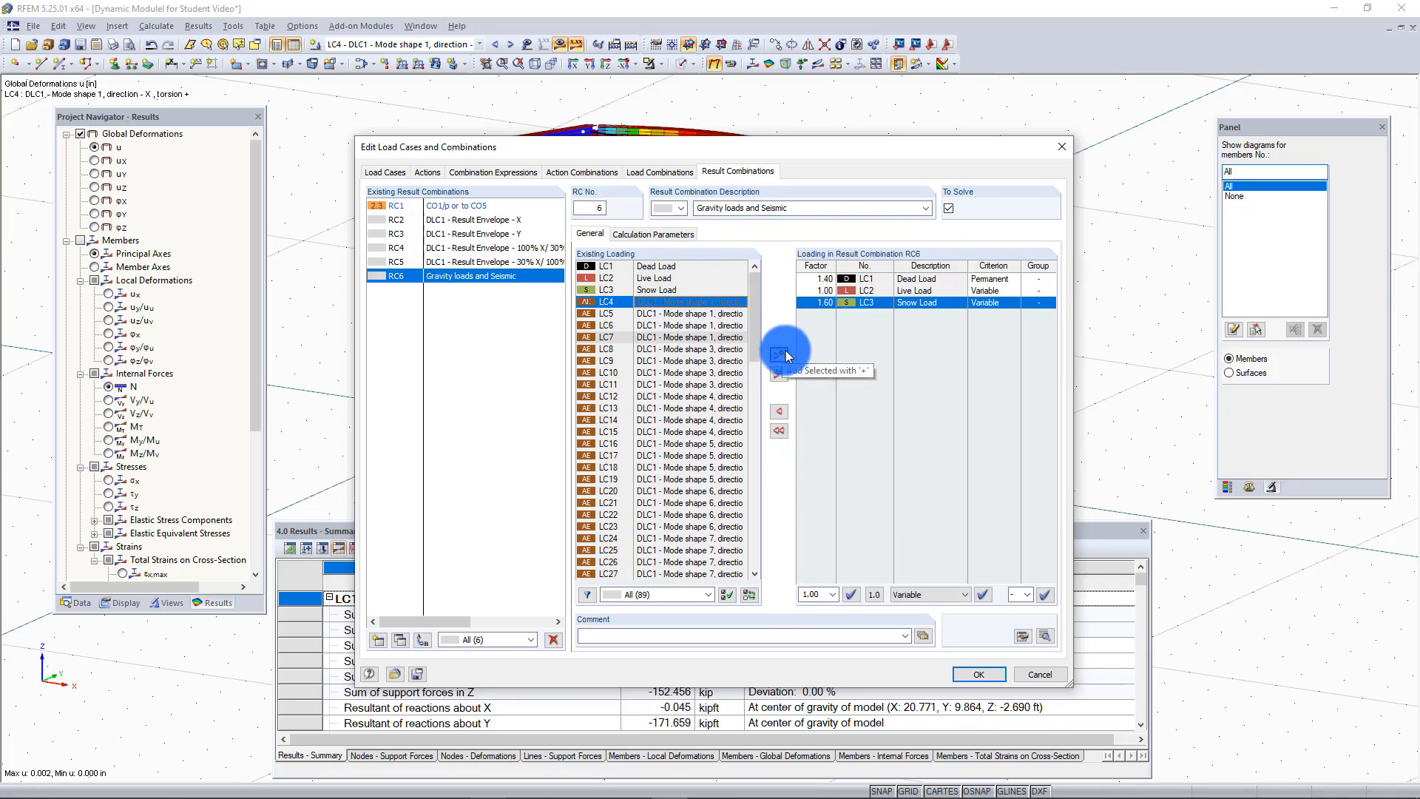
- Set the RC6 factors to 1.20 for dead load, 1.00 for live load and 0.20 for snow load
click(821, 278)
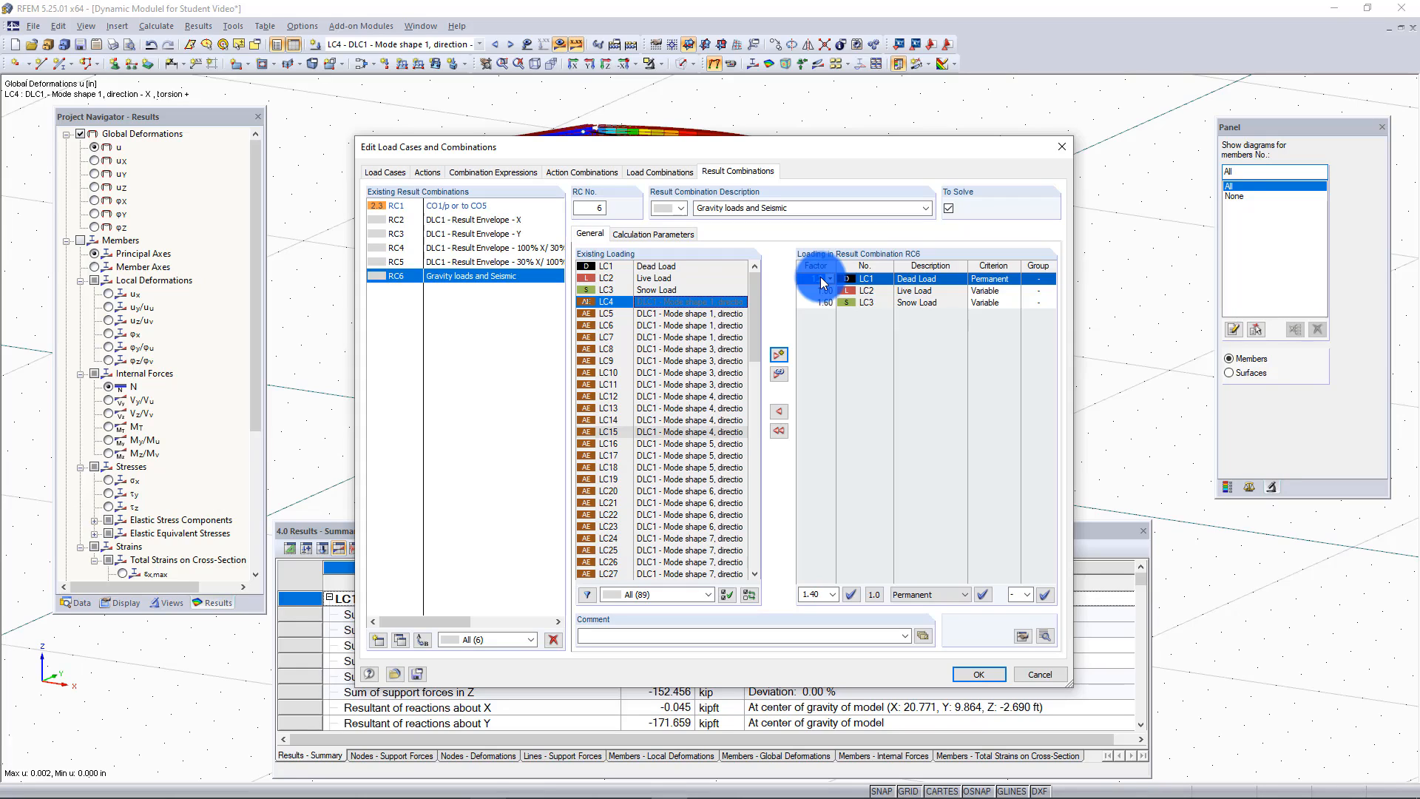
text(1.2)
click(823, 290)
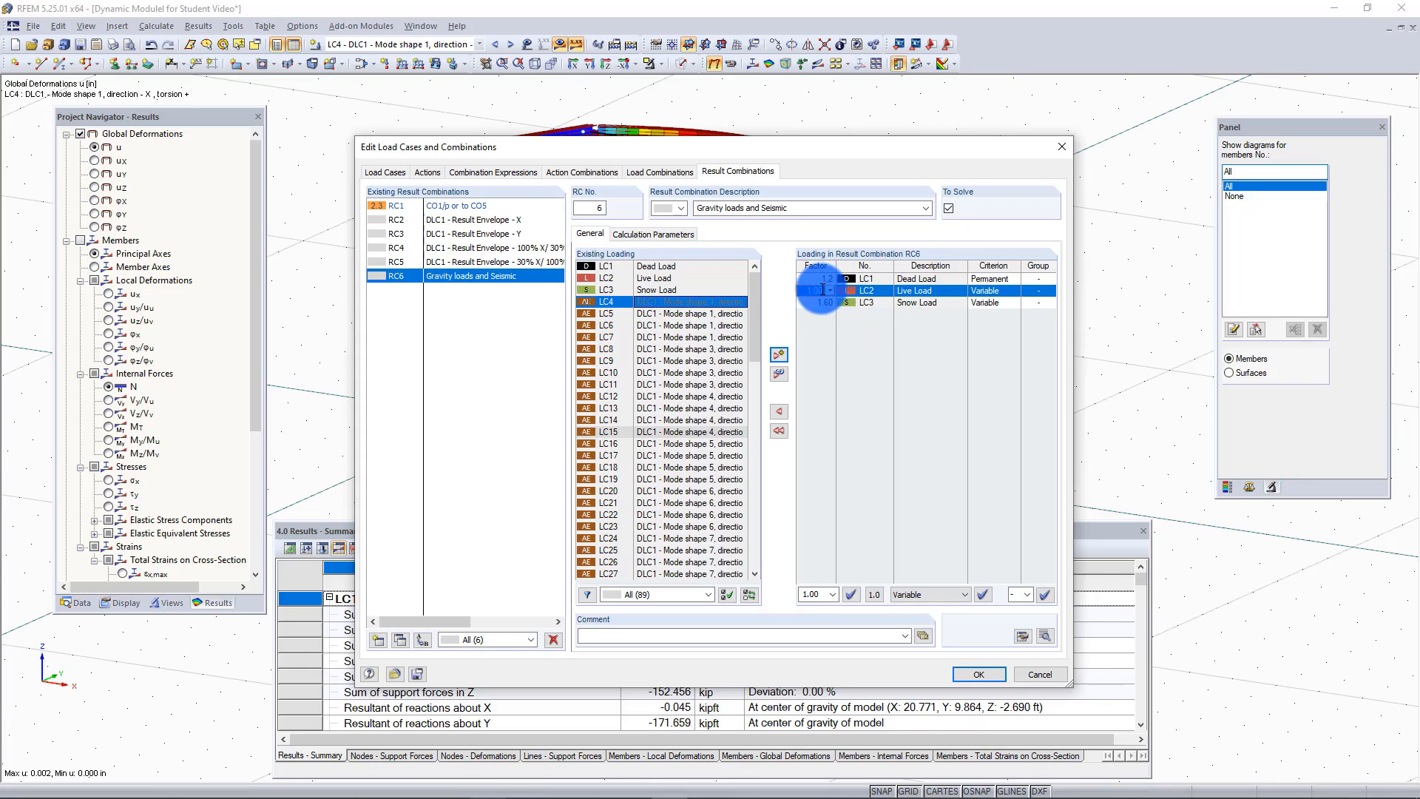
click(826, 303)
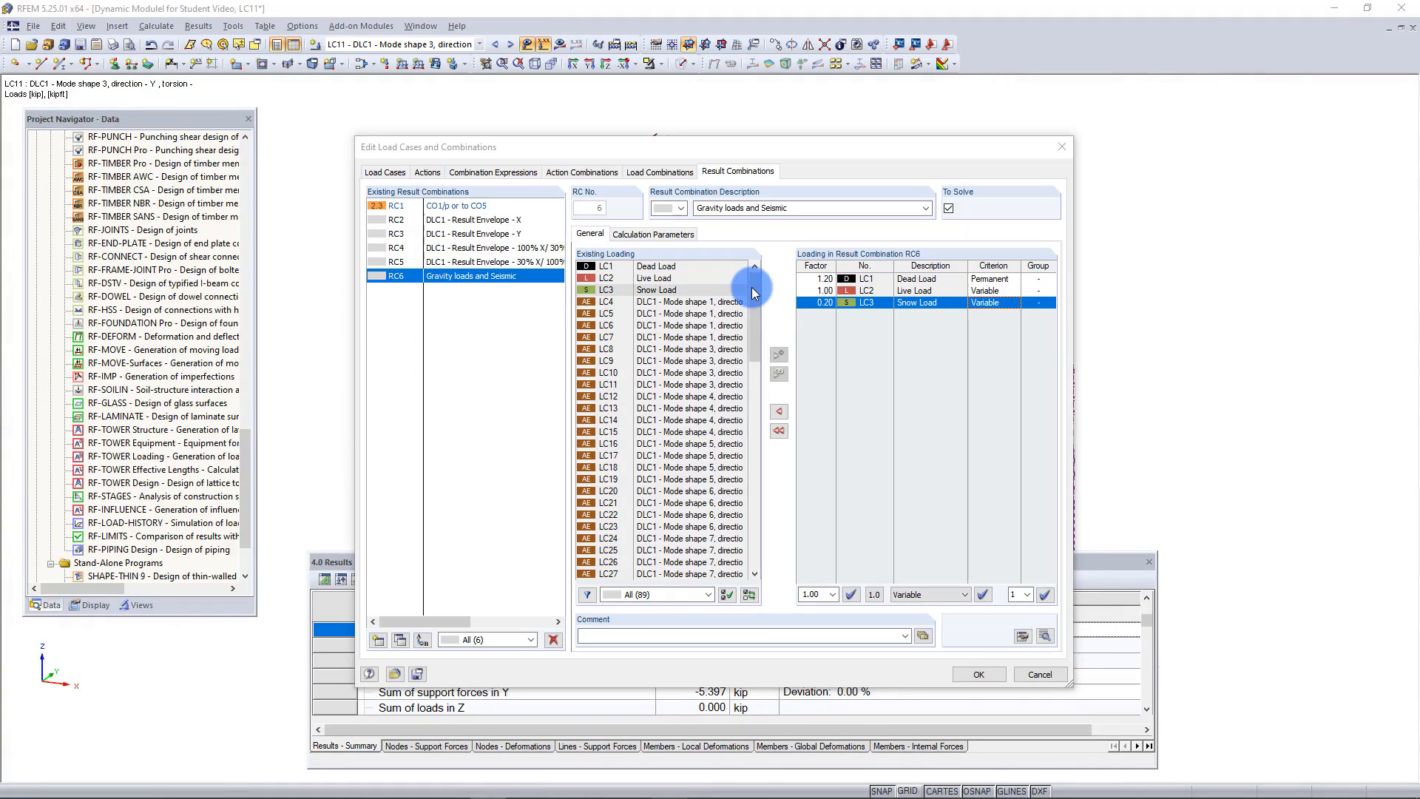
- Add the result envelopes RC4 and RC5 to RC6 together as "or" alternatives, and accept the combination
drag(754, 311, 738, 543)
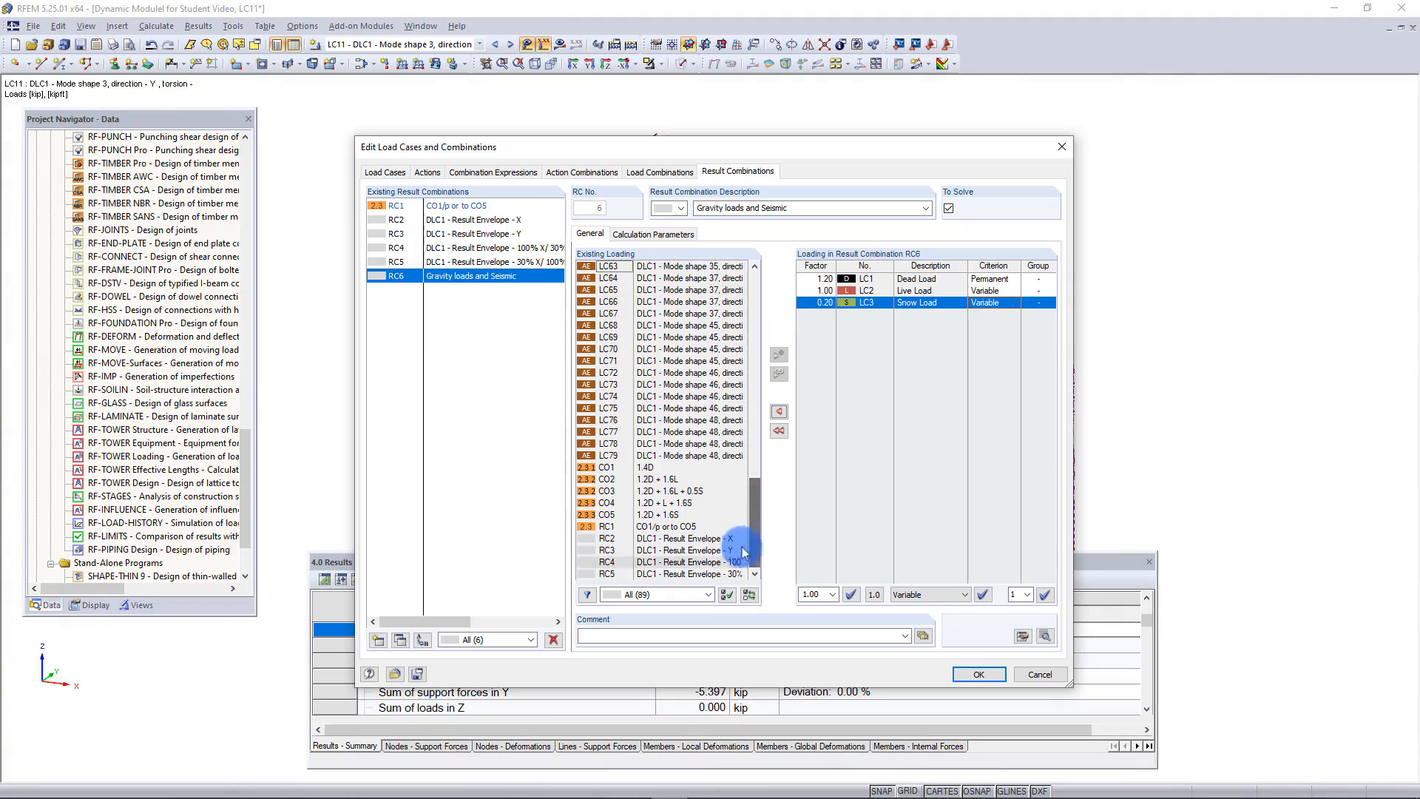
click(704, 565)
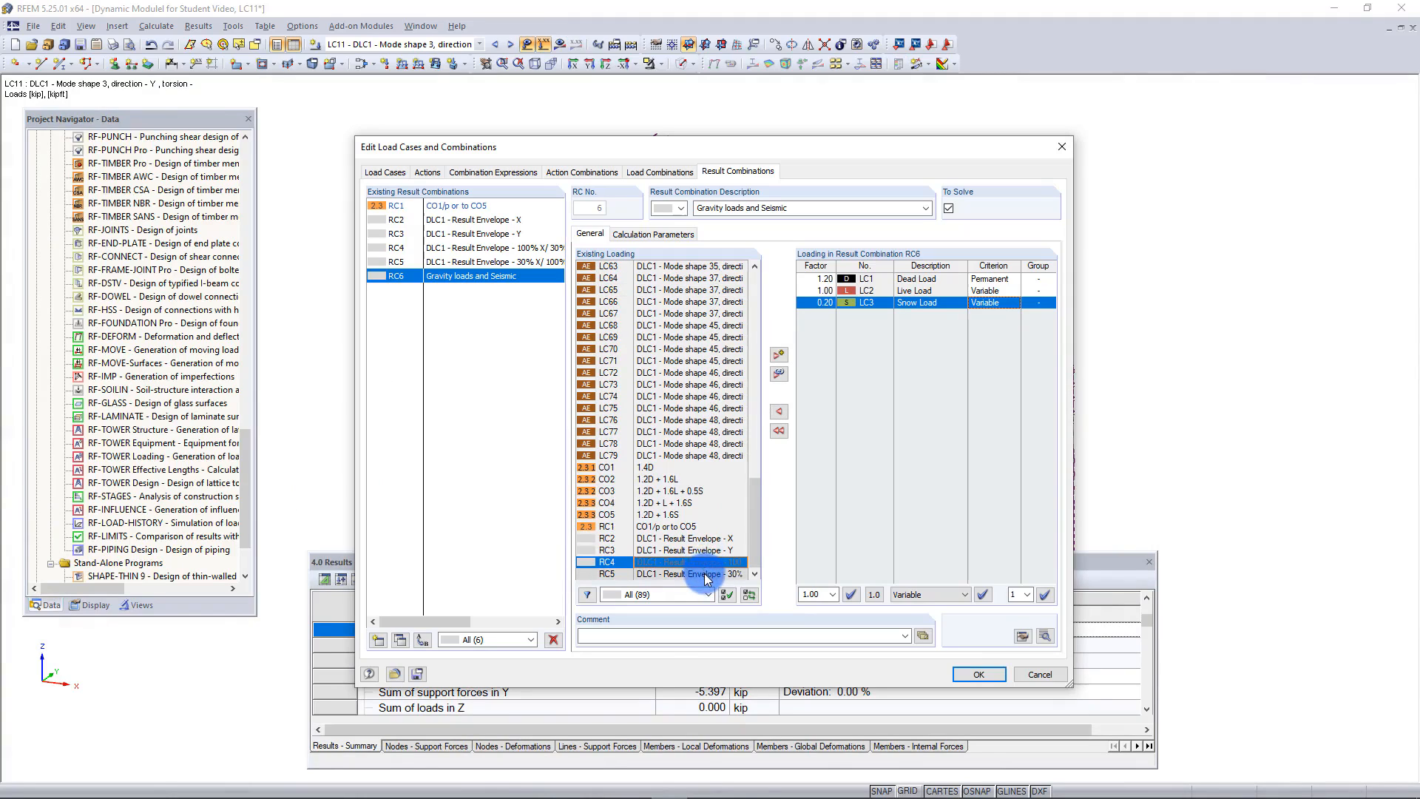
shift+click(707, 575)
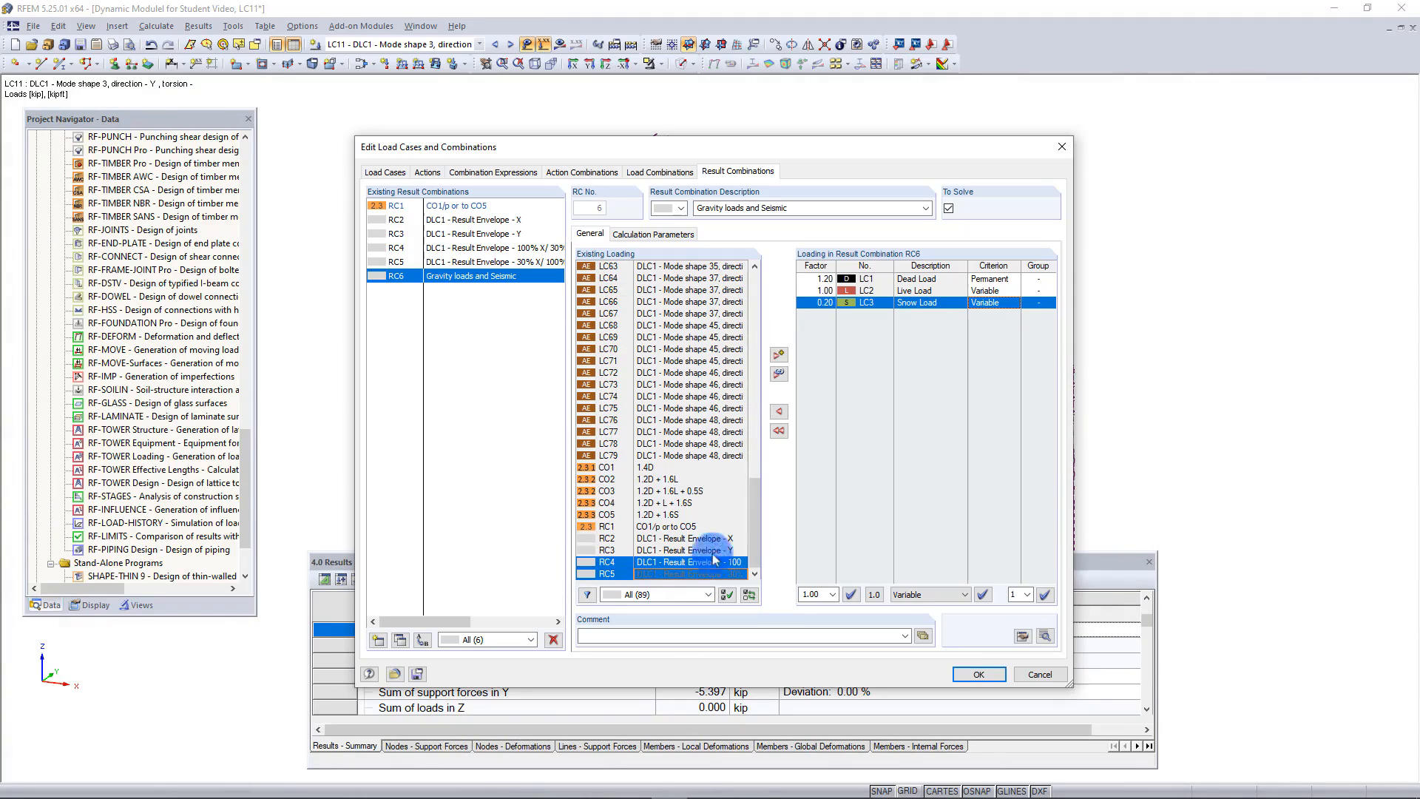
click(779, 374)
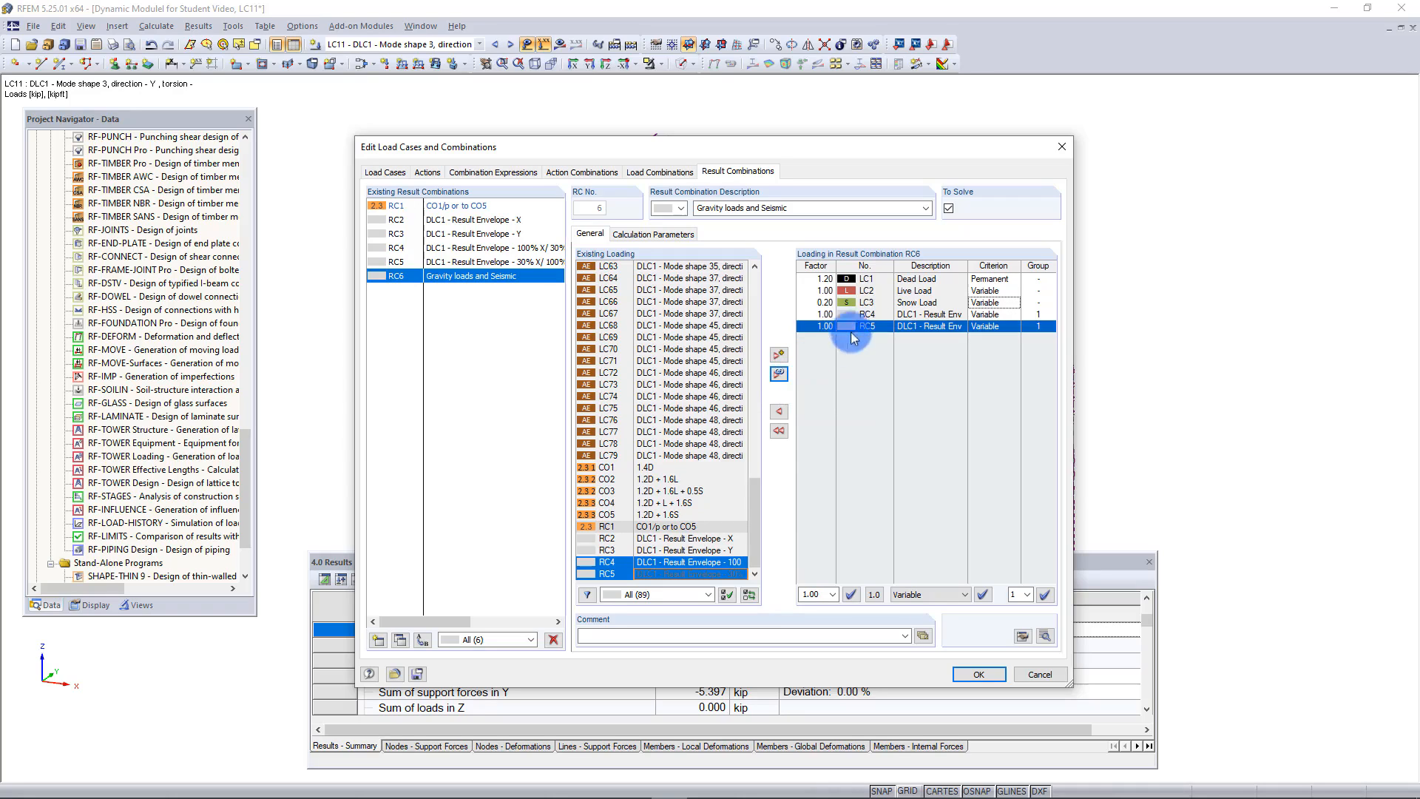
click(893, 314)
click(891, 326)
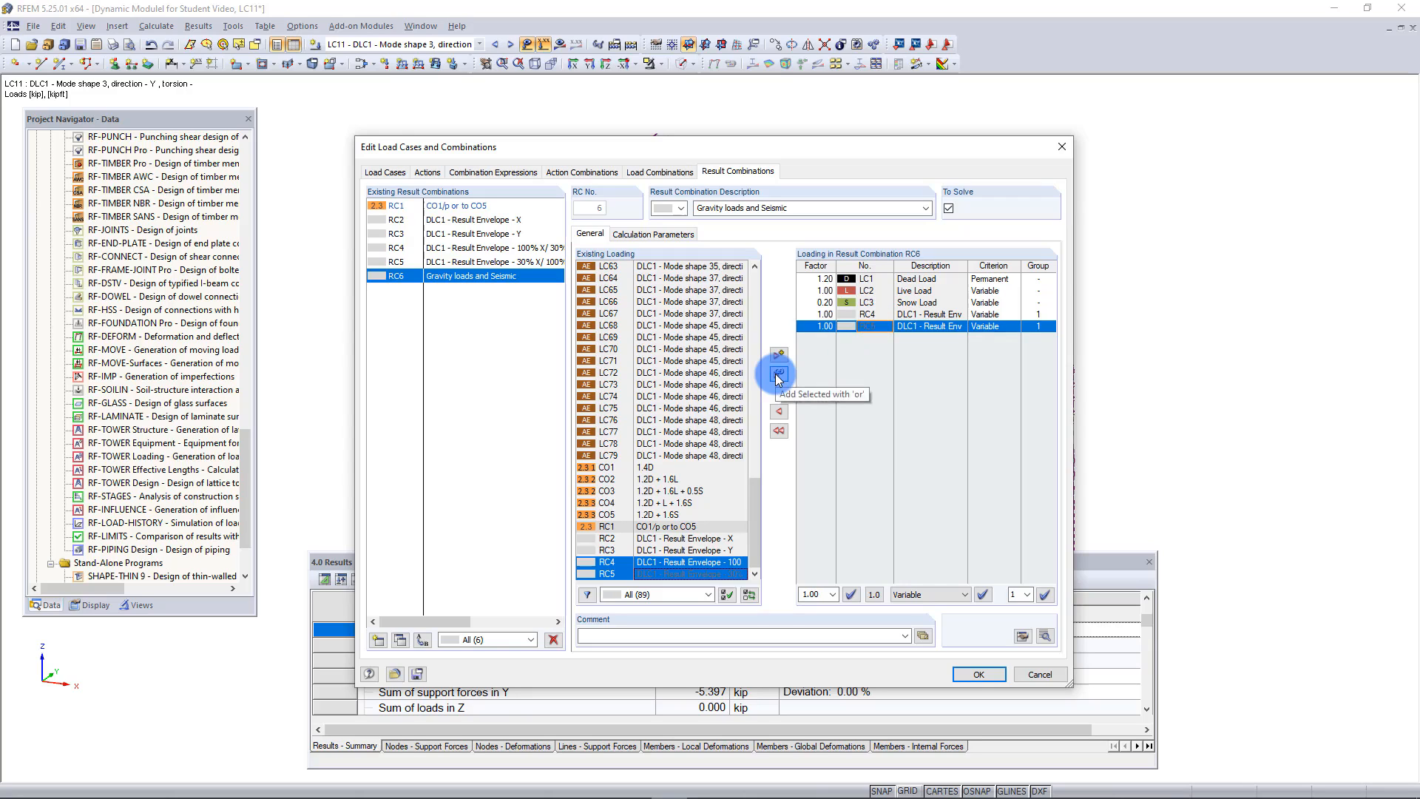
click(975, 675)
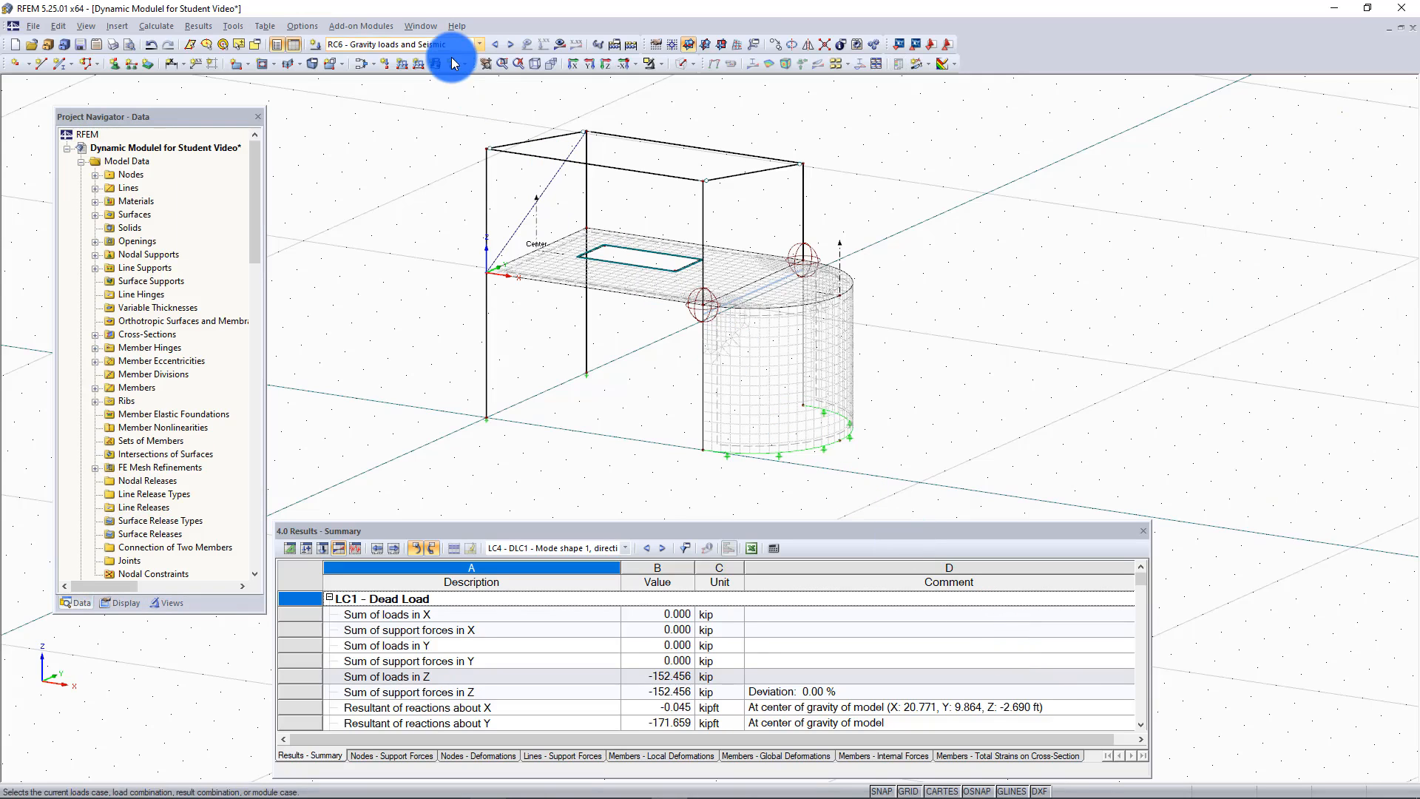
- Calculate result combination RC6, display its global deformations and bring the max and min value options into view
click(562, 46)
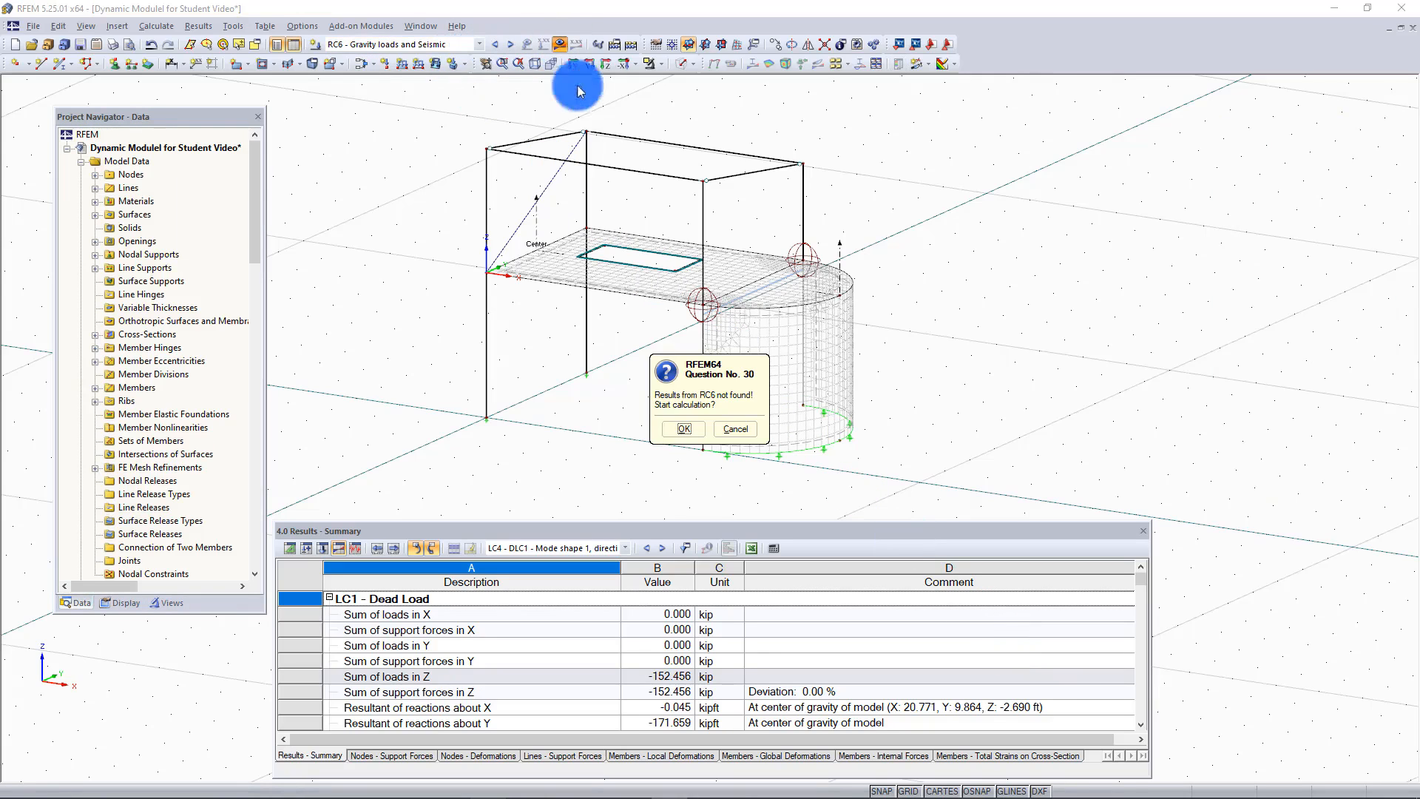
click(678, 348)
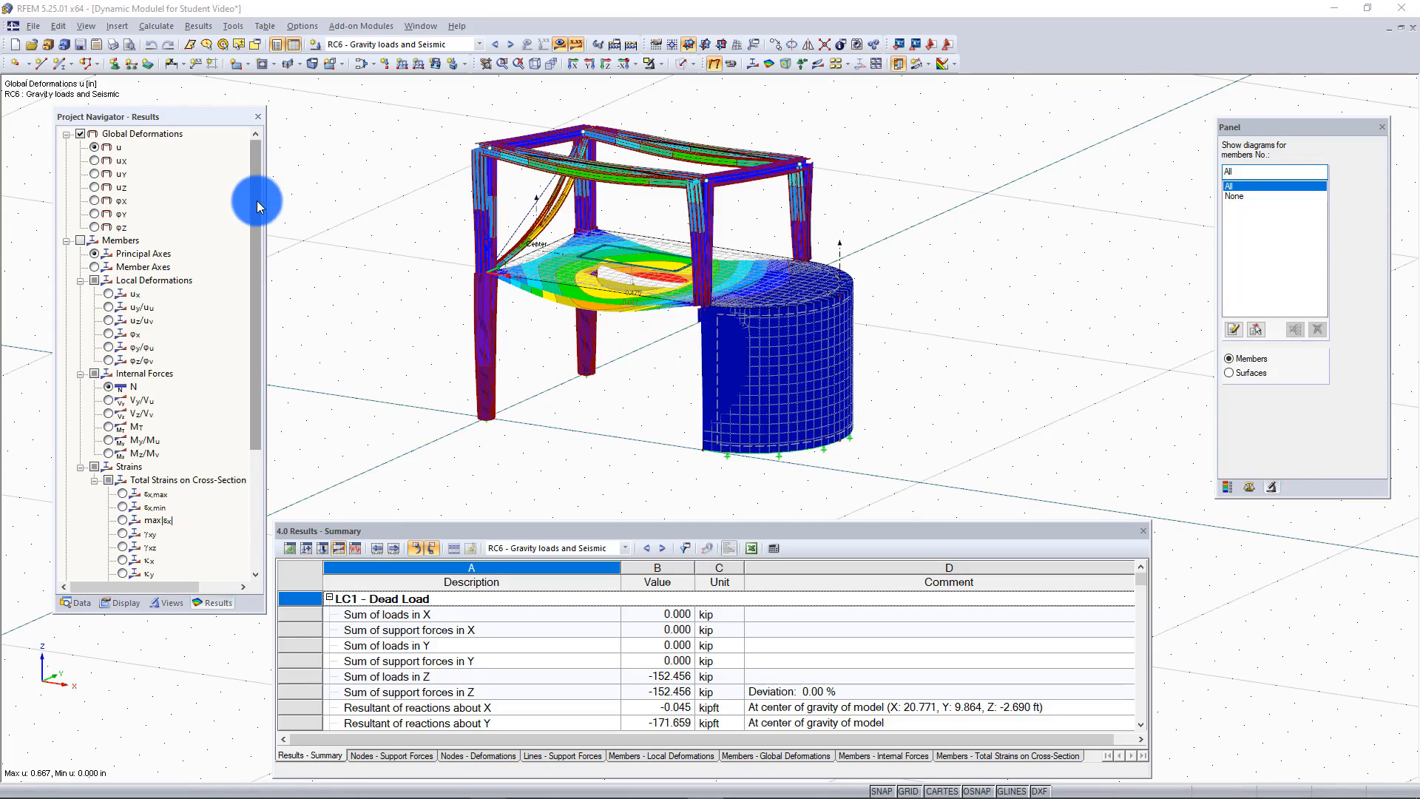
drag(257, 197, 251, 335)
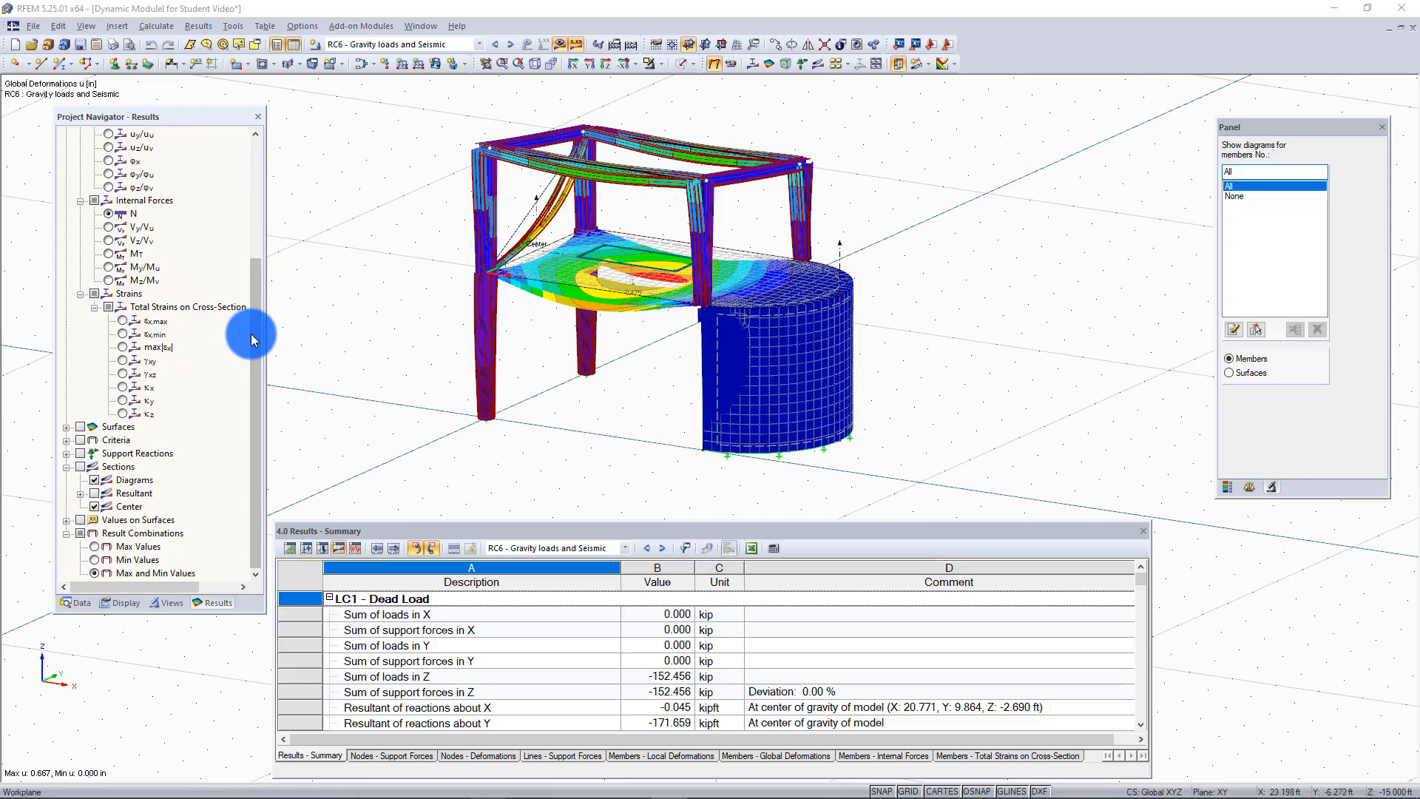
- Display the RC6 member internal forces N together with the surface basic internal forces my in place of the global deformations
scroll(250, 335, up, 5)
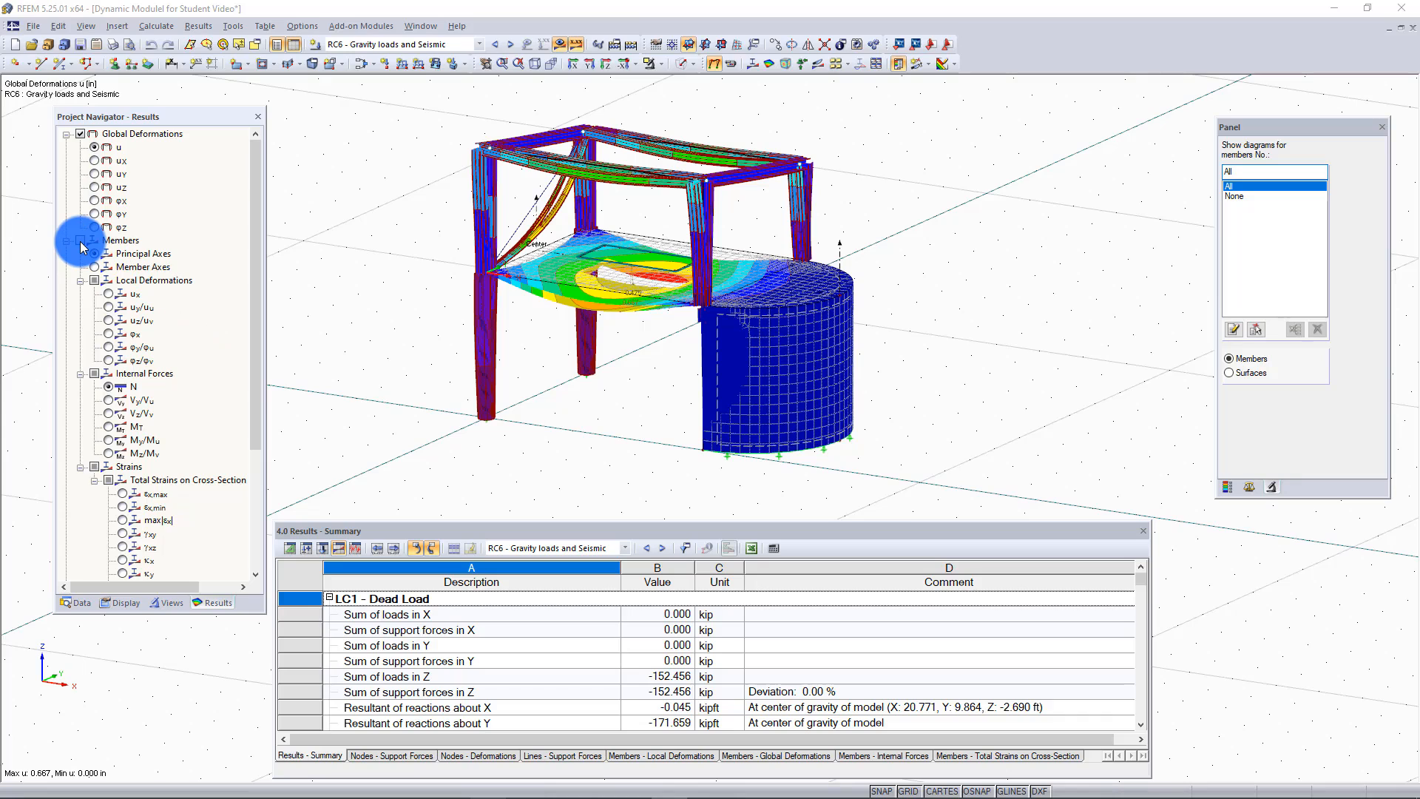
click(81, 241)
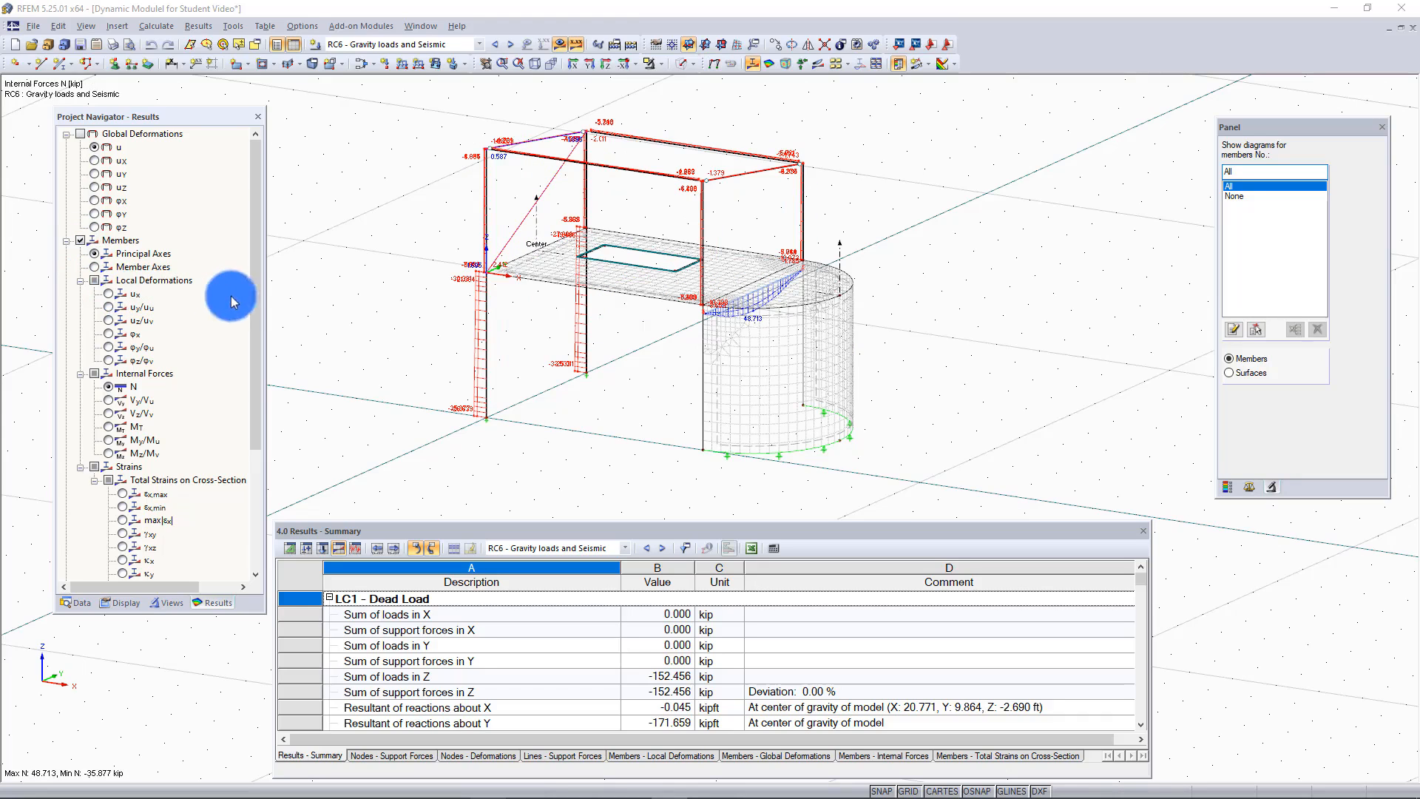
scroll(260, 373, down, 4)
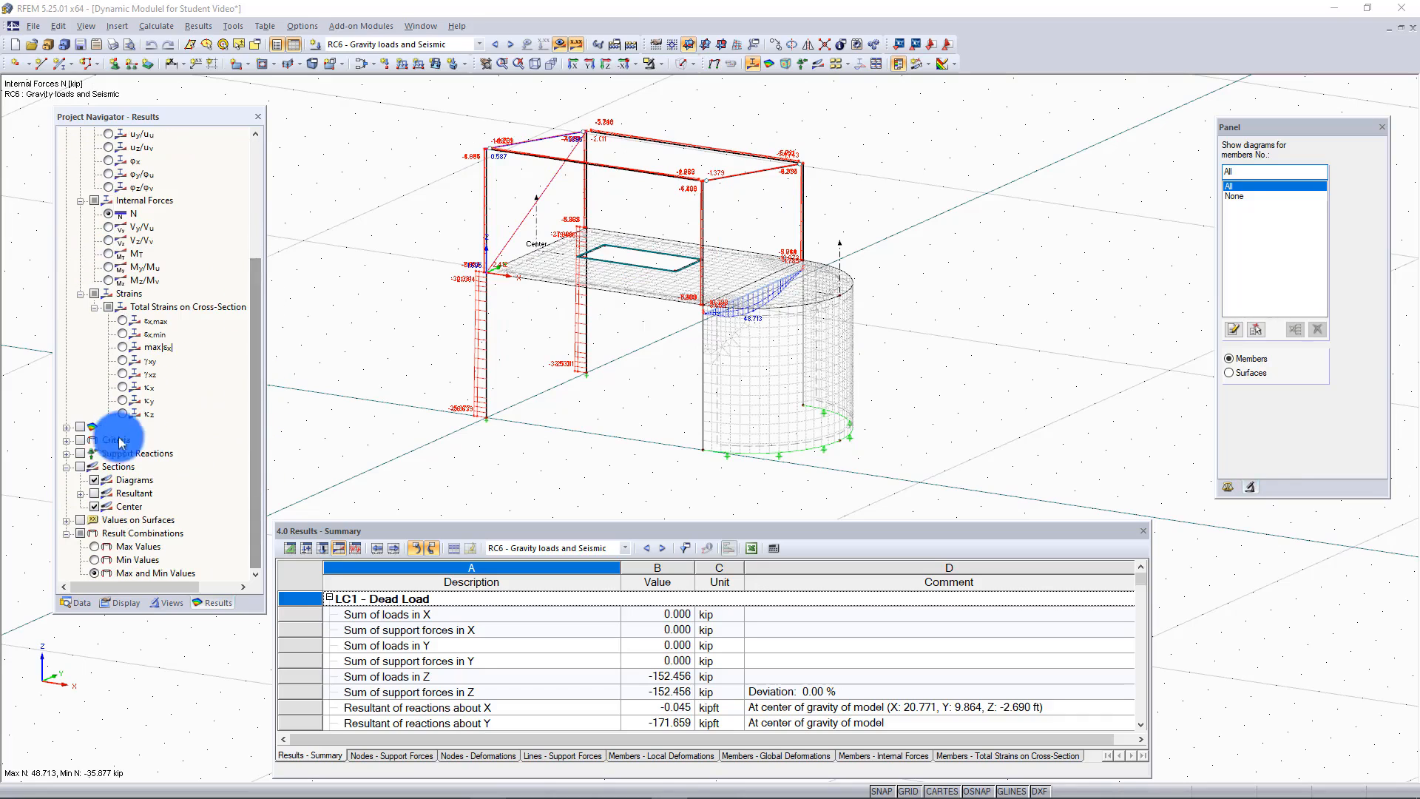
click(66, 428)
click(81, 308)
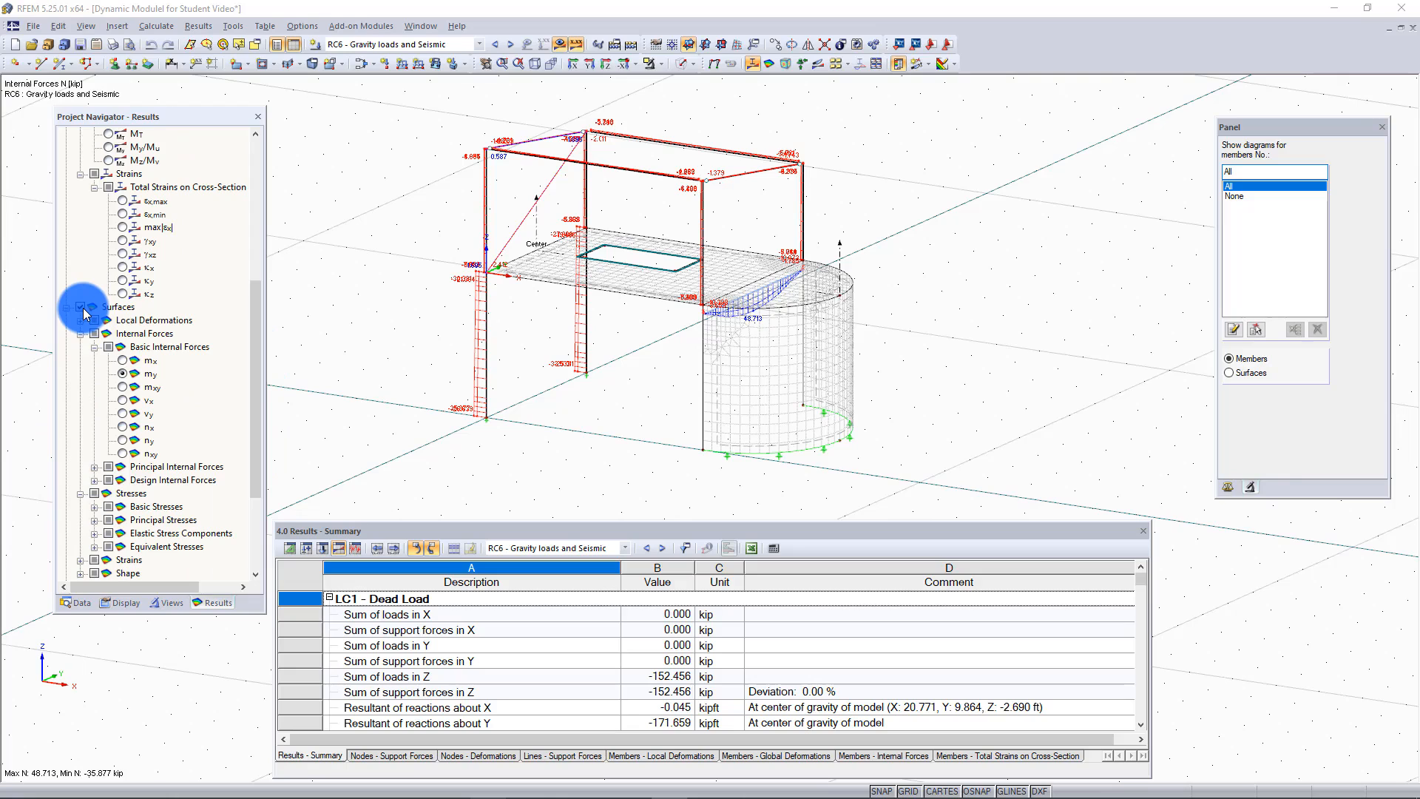
- Add the nodal and line support reactions to the displayed RC6 results and bring the result combination value options into view
scroll(177, 436, down, 3)
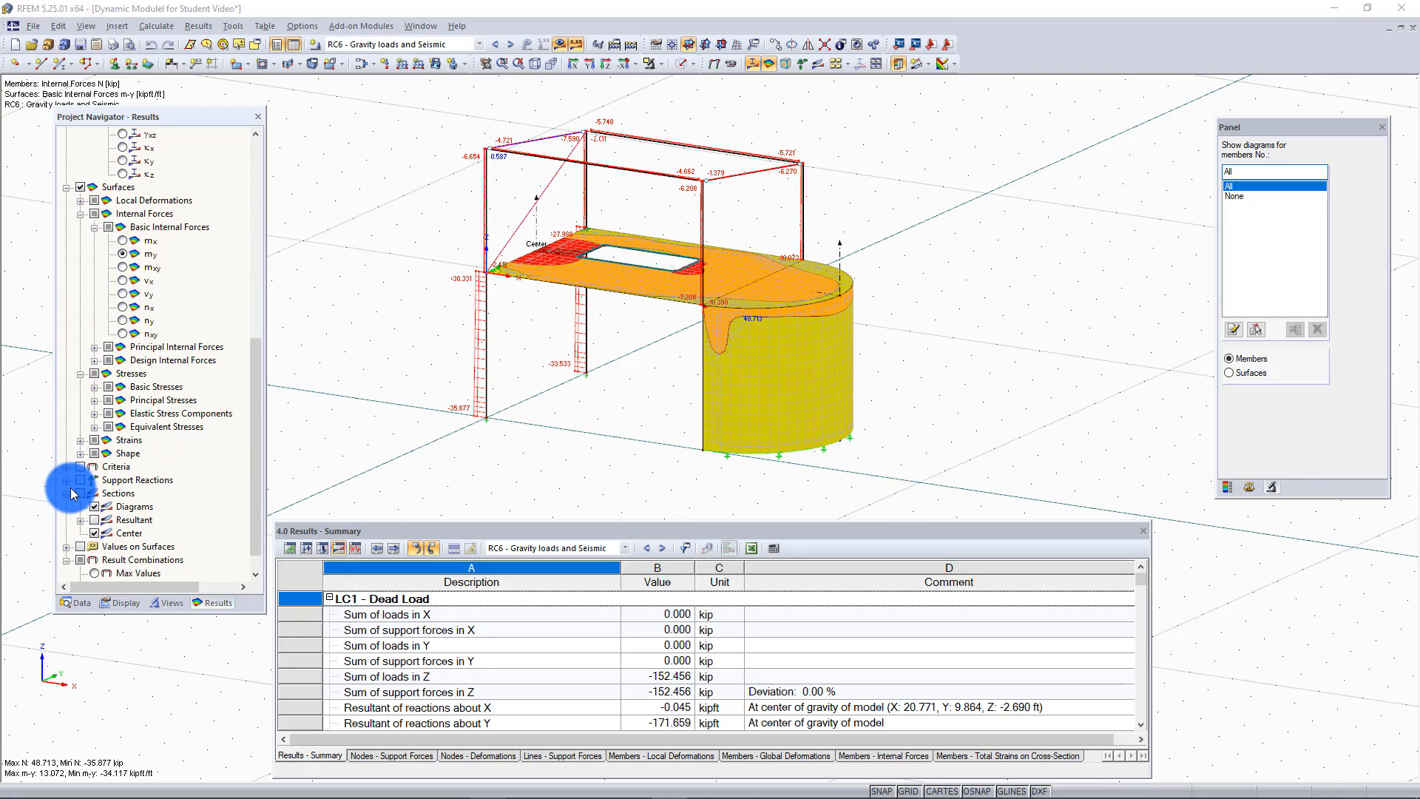
scroll(71, 493, down, 1)
click(80, 454)
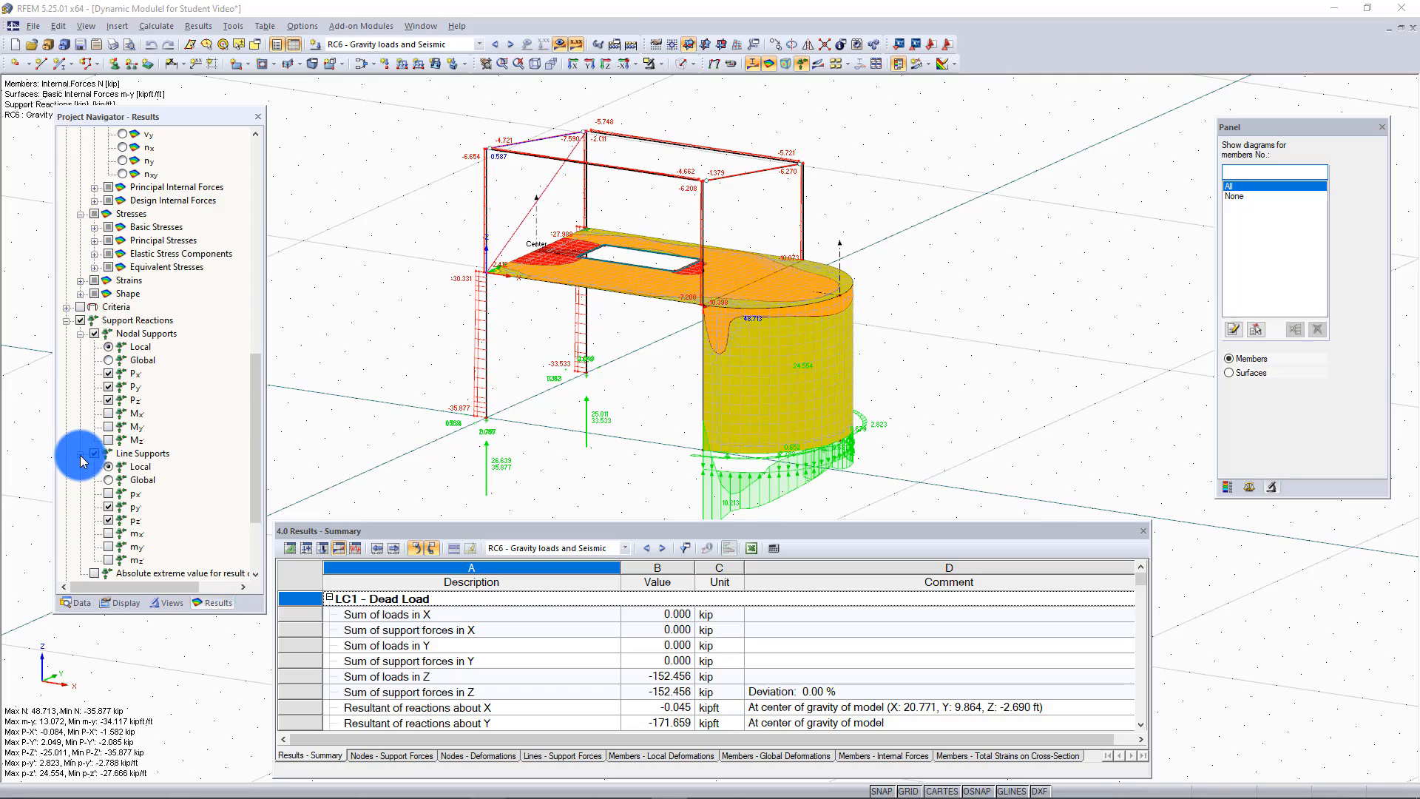
scroll(81, 462, down, 3)
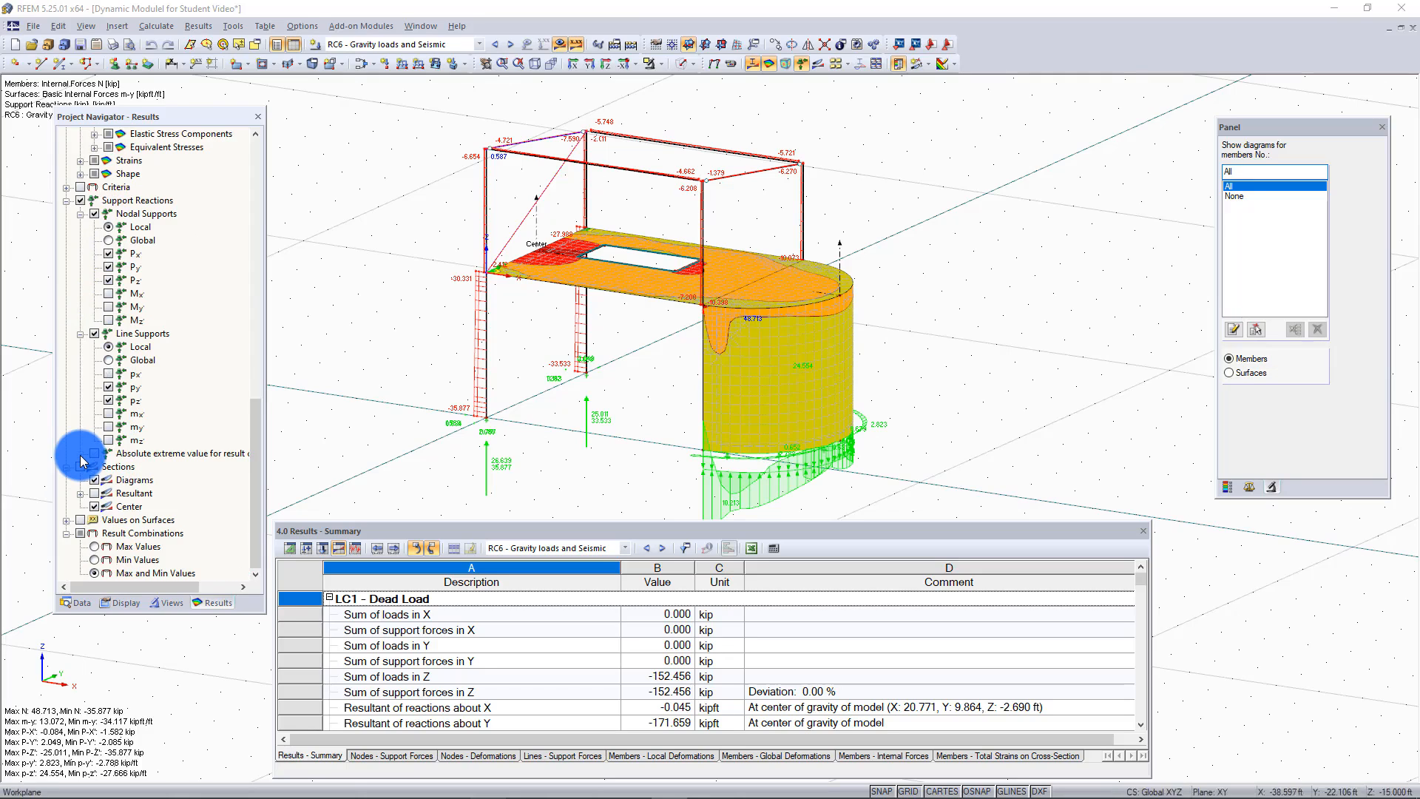